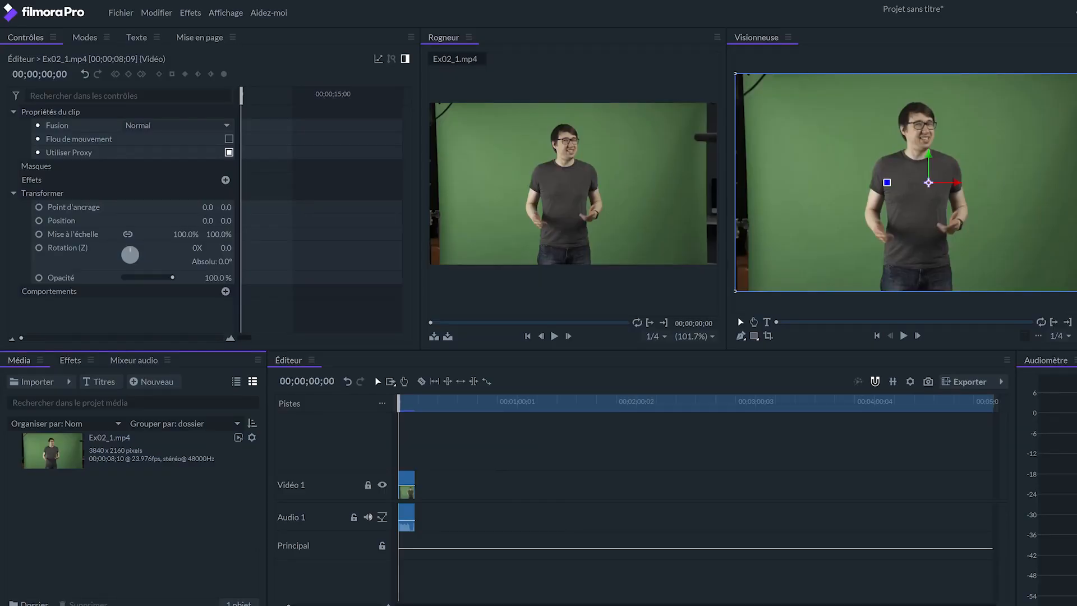
pyautogui.moveTo(288, 605); pyautogui.dragTo(353, 600)
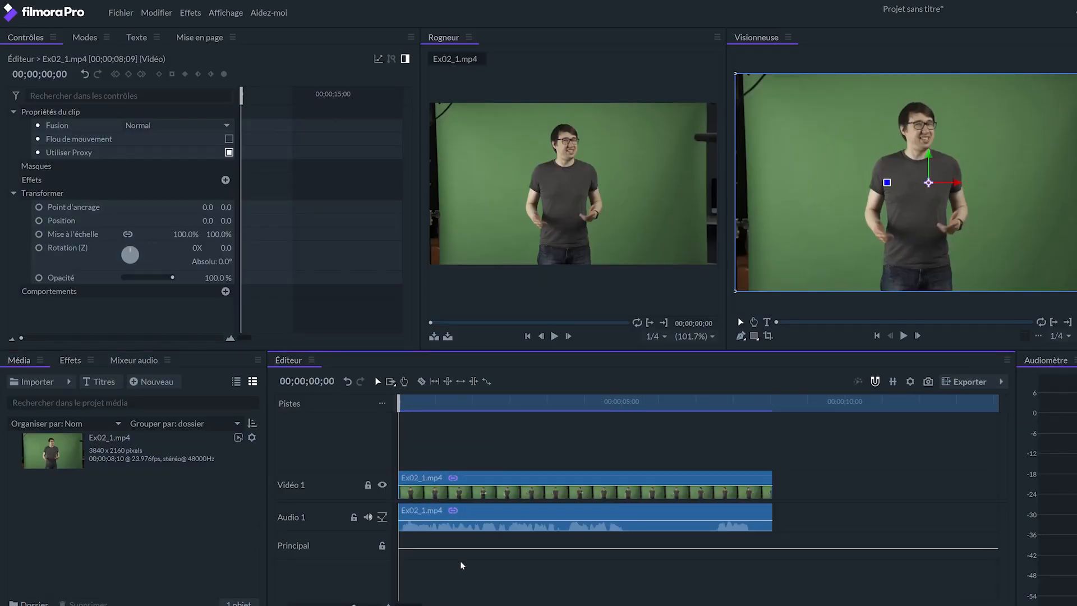
# Apply the Greenscreen Key preset to the Ex02_1.mp4 clip on the Vidéo 1 track.
pyautogui.click(837, 496)
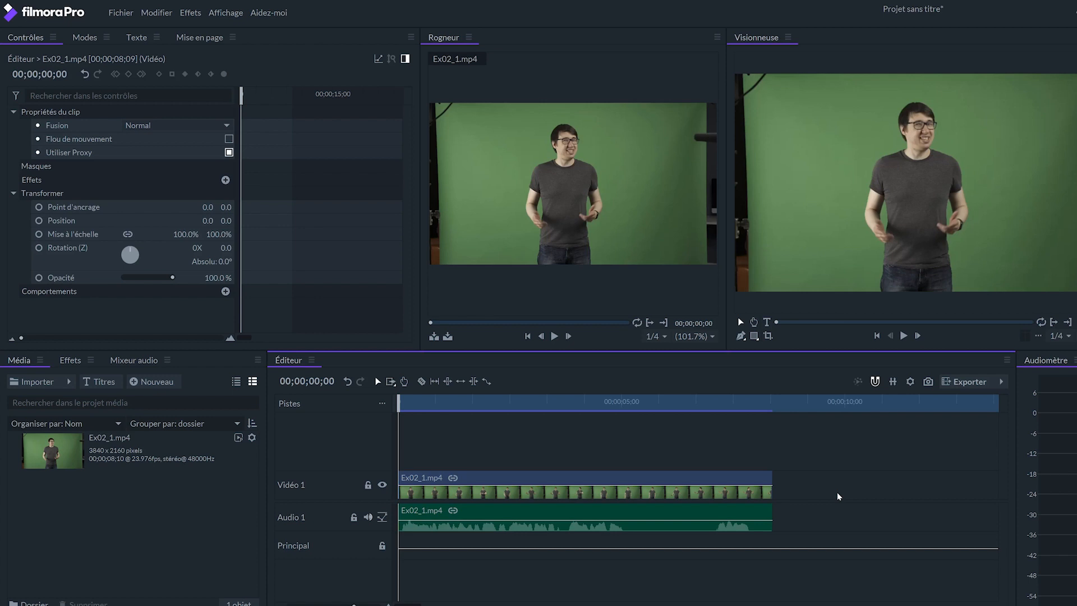
pyautogui.click(70, 360)
pyautogui.scroll(-5, 168, 516)
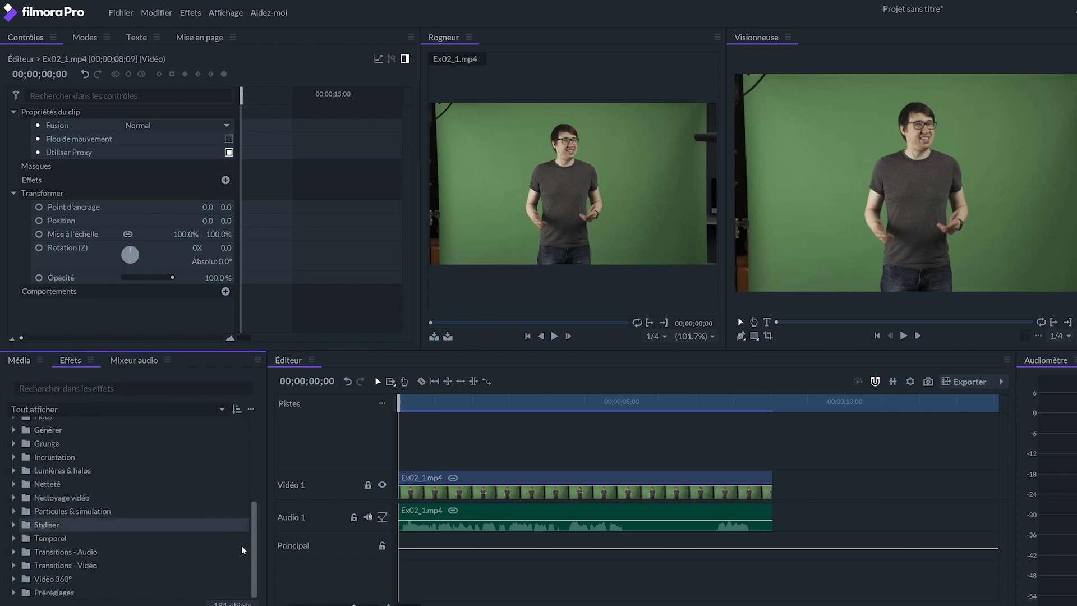
pyautogui.doubleClick(88, 594)
pyautogui.moveTo(88, 594); pyautogui.dragTo(537, 483)
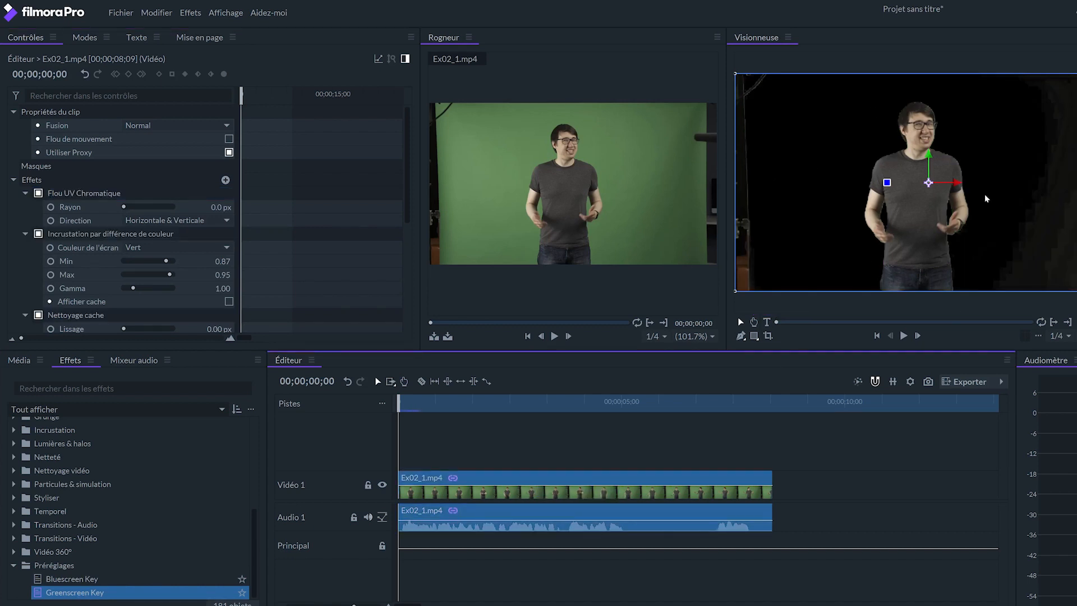
# Set the clip's colour difference key to Min 0.92 and Max 1.00, and turn off Utiliser Proxy.
pyautogui.click(109, 233)
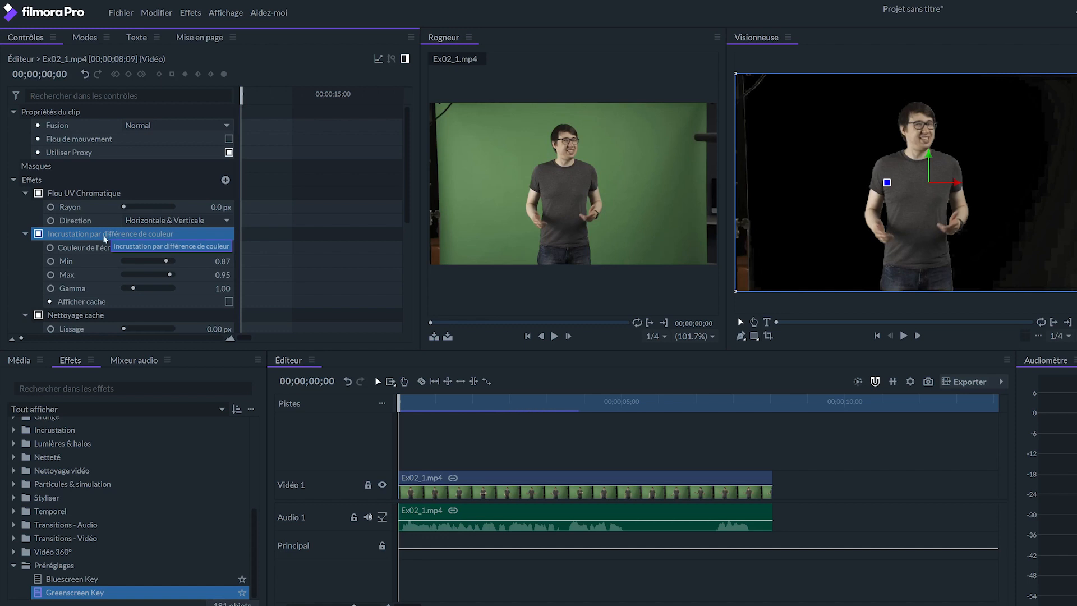
pyautogui.moveTo(170, 274); pyautogui.dragTo(169, 262)
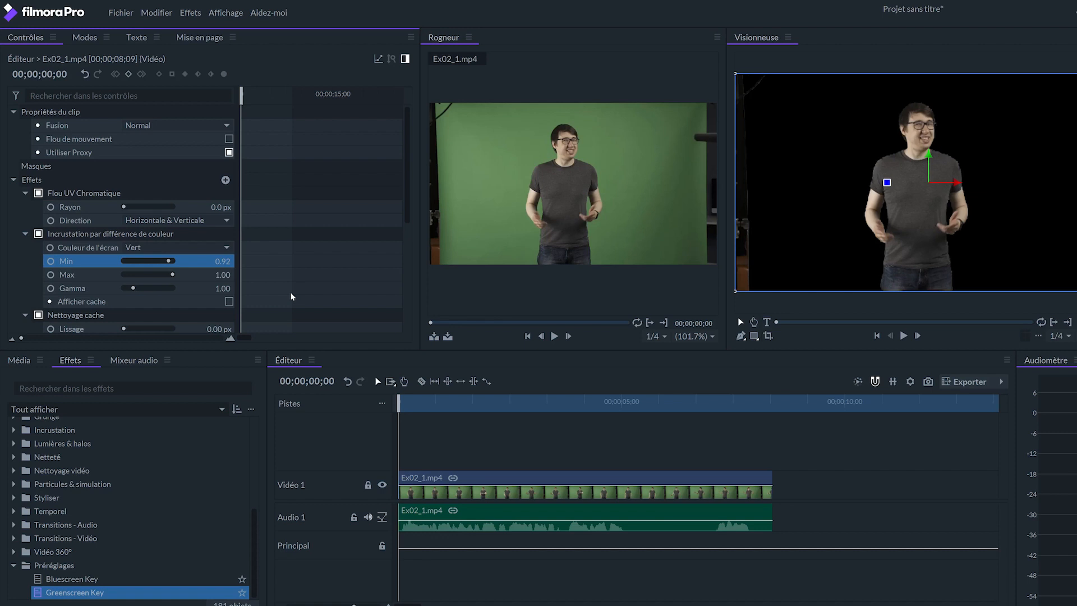
pyautogui.click(149, 154)
pyautogui.click(229, 153)
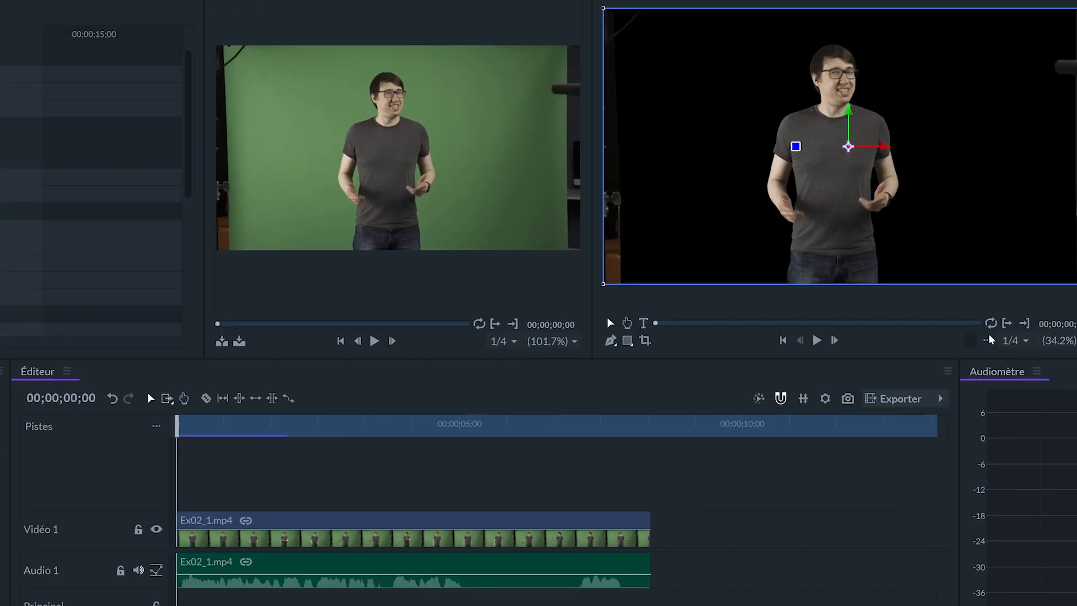
# Switch the viewer's background to a checkerboard.
pyautogui.click(1040, 335)
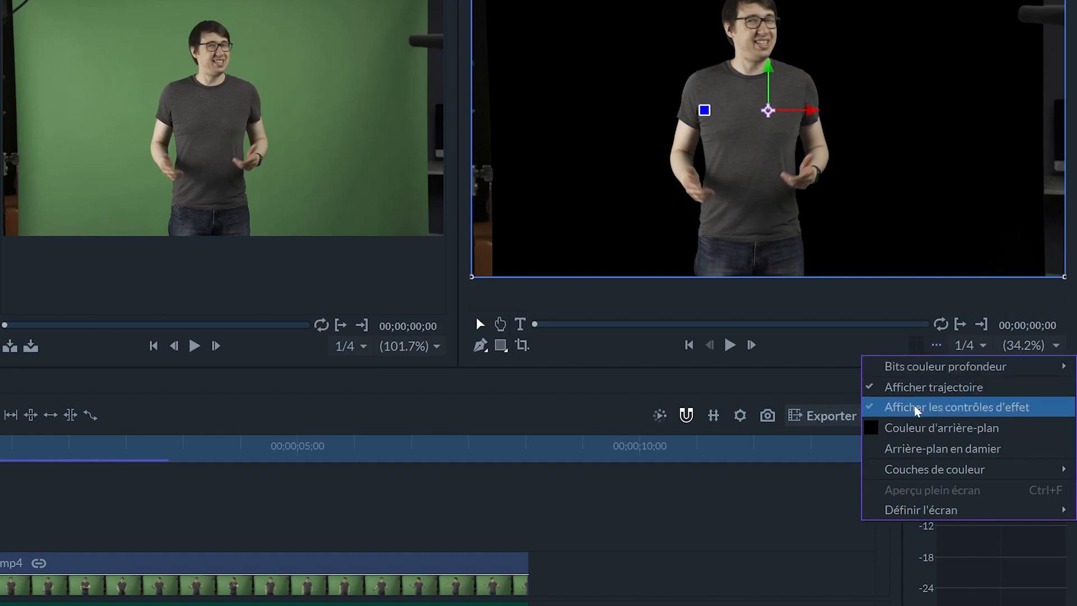
pyautogui.moveTo(915, 467)
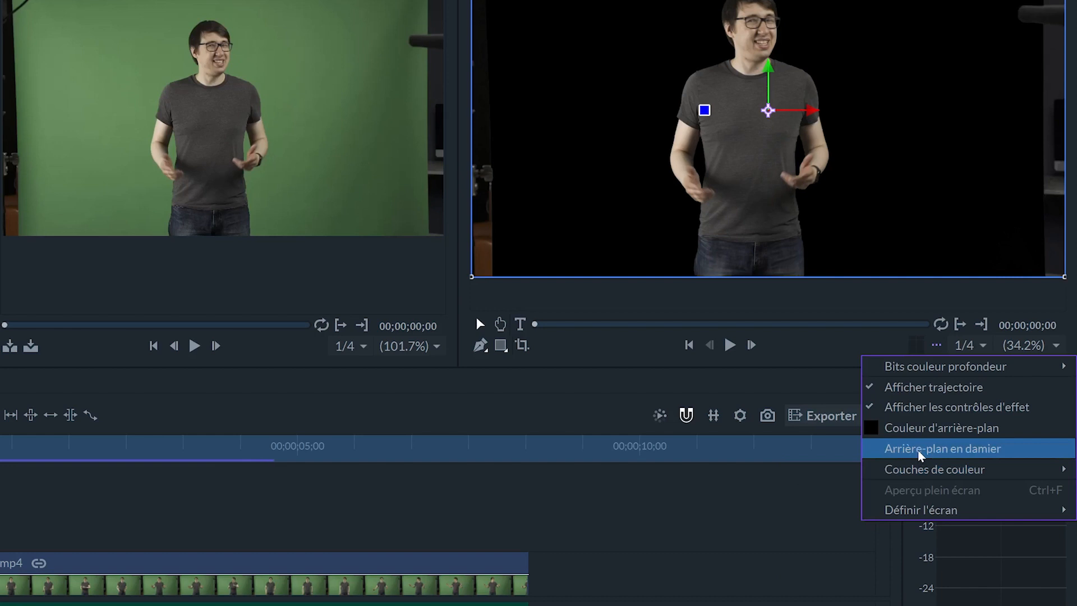
pyautogui.click(982, 460)
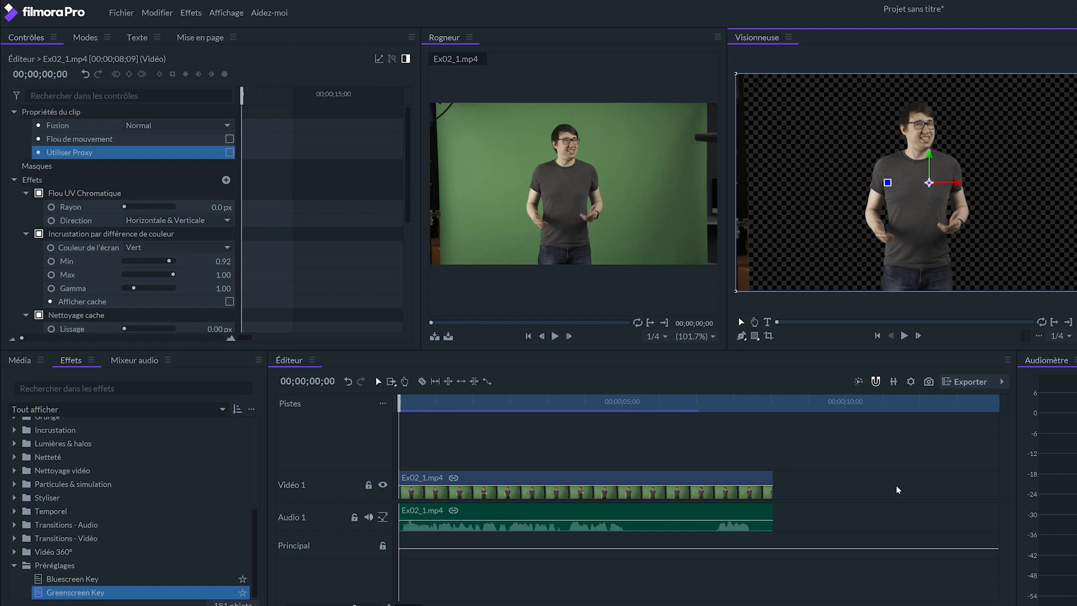
# Draw a closed freehand mask around the presenter that excludes the studio edges beside the green screen.
pyautogui.click(741, 336)
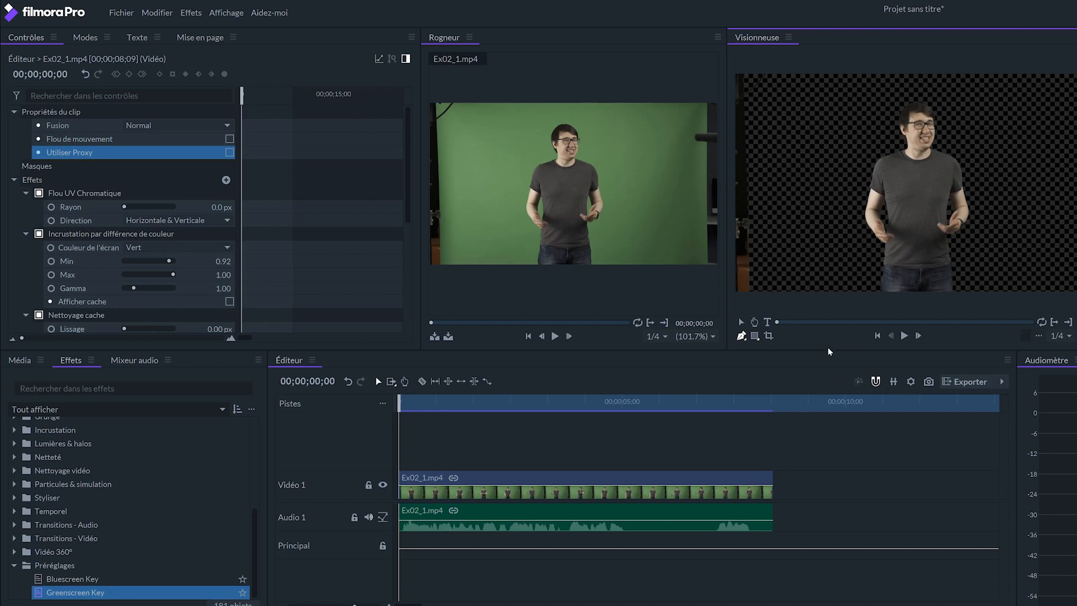
pyautogui.click(1072, 335)
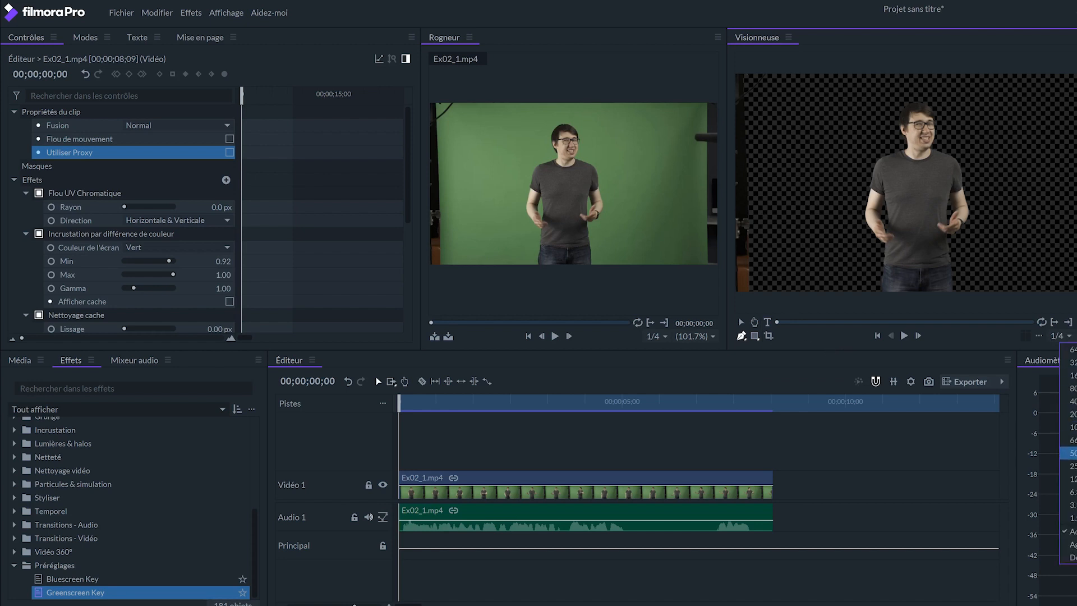
pyautogui.click(1069, 466)
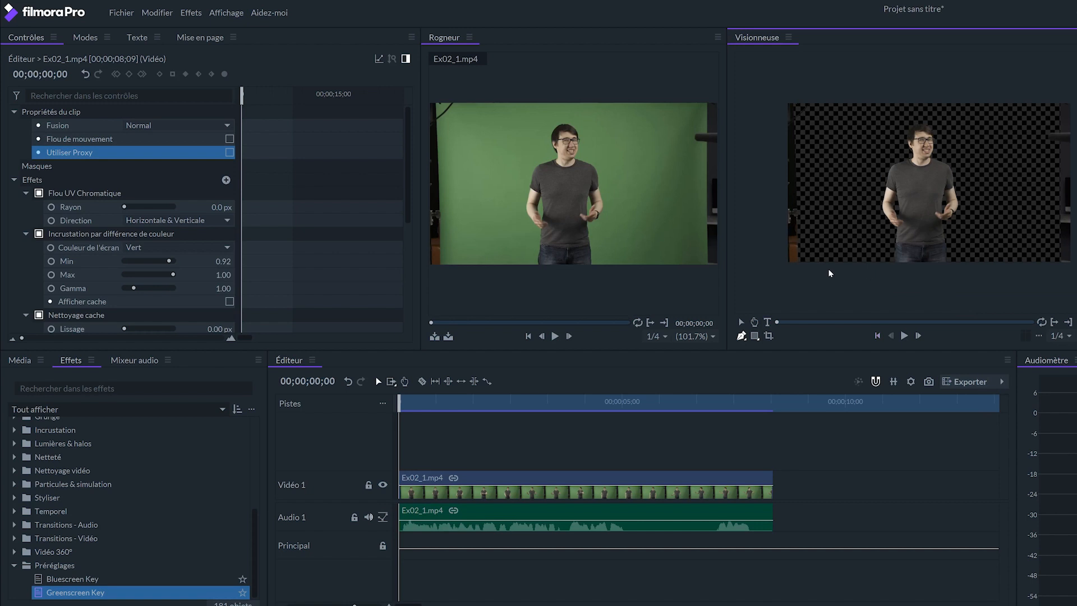
pyautogui.click(802, 264)
pyautogui.click(795, 95)
pyautogui.click(1051, 90)
pyautogui.click(1051, 123)
pyautogui.click(1051, 144)
pyautogui.click(1051, 268)
pyautogui.click(803, 264)
pyautogui.moveTo(803, 264); pyautogui.dragTo(801, 272)
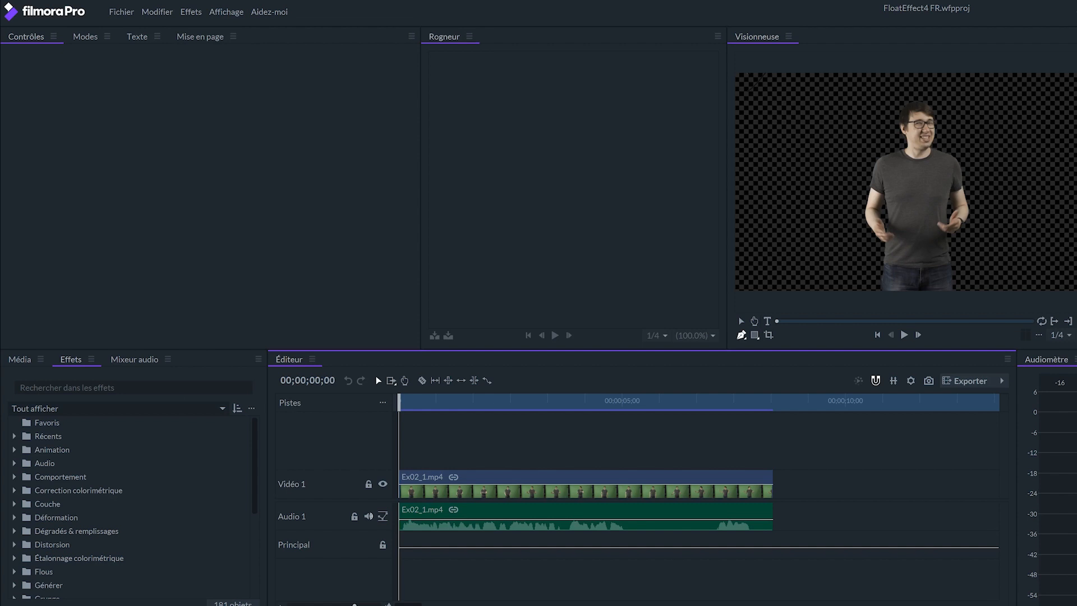
# Create a black 3840 x 2160 plane named Nouveau Plan 1 and place it on Vidéo 1 after the Ex02_1.mp4 clip.
pyautogui.click(28, 359)
pyautogui.click(144, 380)
pyautogui.click(152, 395)
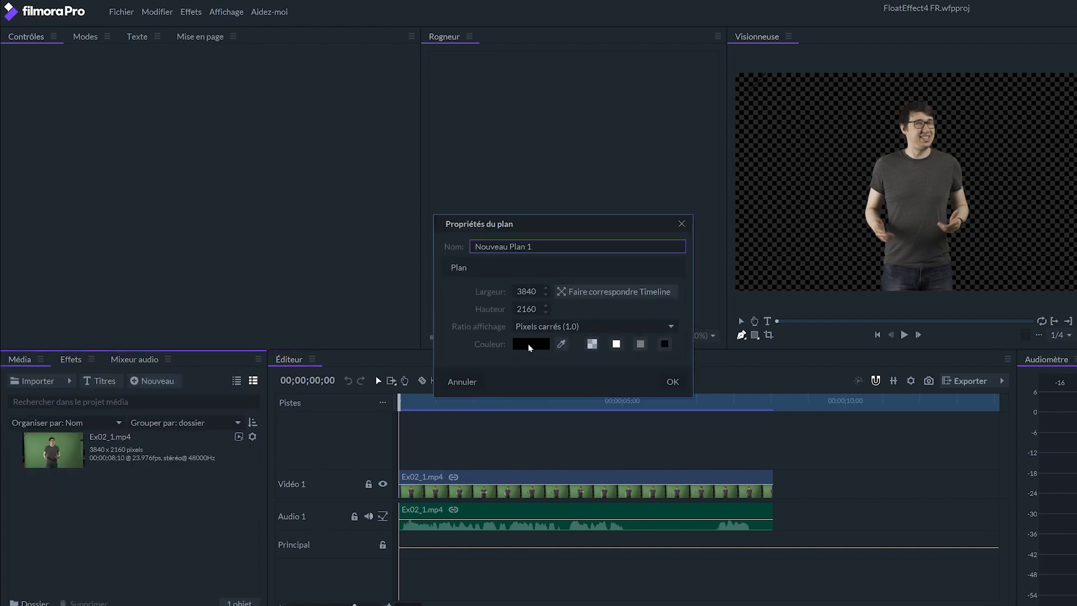
pyautogui.click(673, 382)
pyautogui.moveTo(153, 507); pyautogui.dragTo(832, 484)
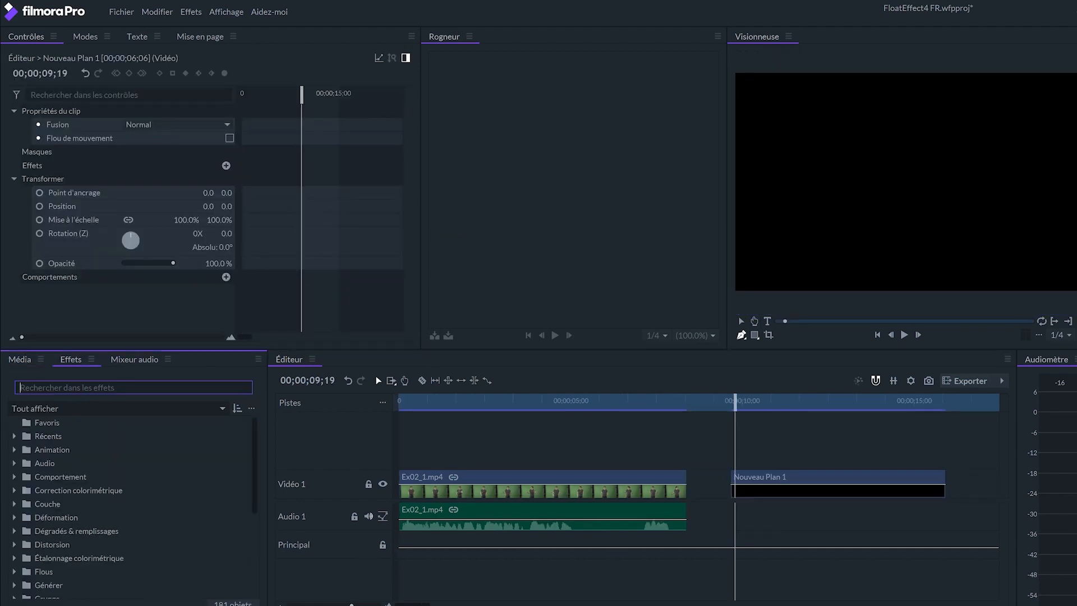
# Apply the Cosmos effect to the Nouveau Plan 1 clip and play it back from near its start.
pyautogui.write('cos')
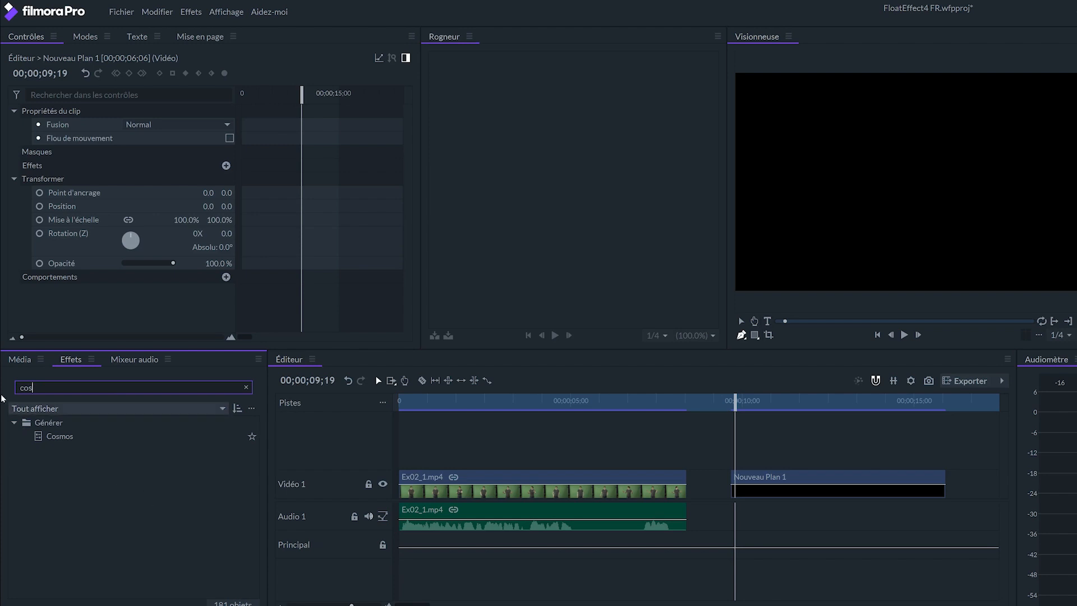
pyautogui.moveTo(64, 434); pyautogui.dragTo(766, 486)
pyautogui.press('space')
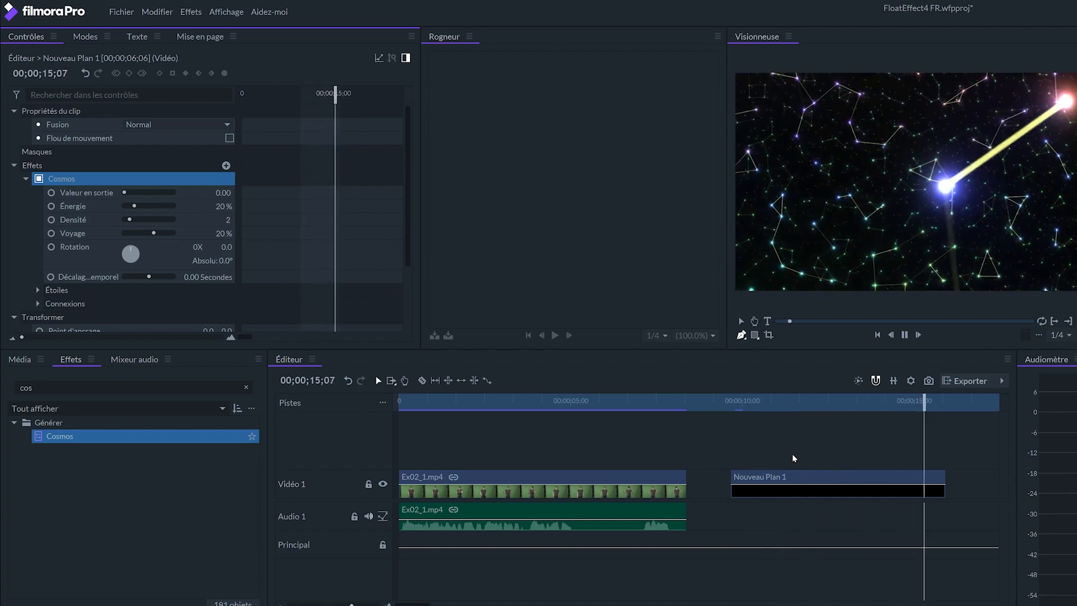
pyautogui.click(738, 401)
pyautogui.press('space')
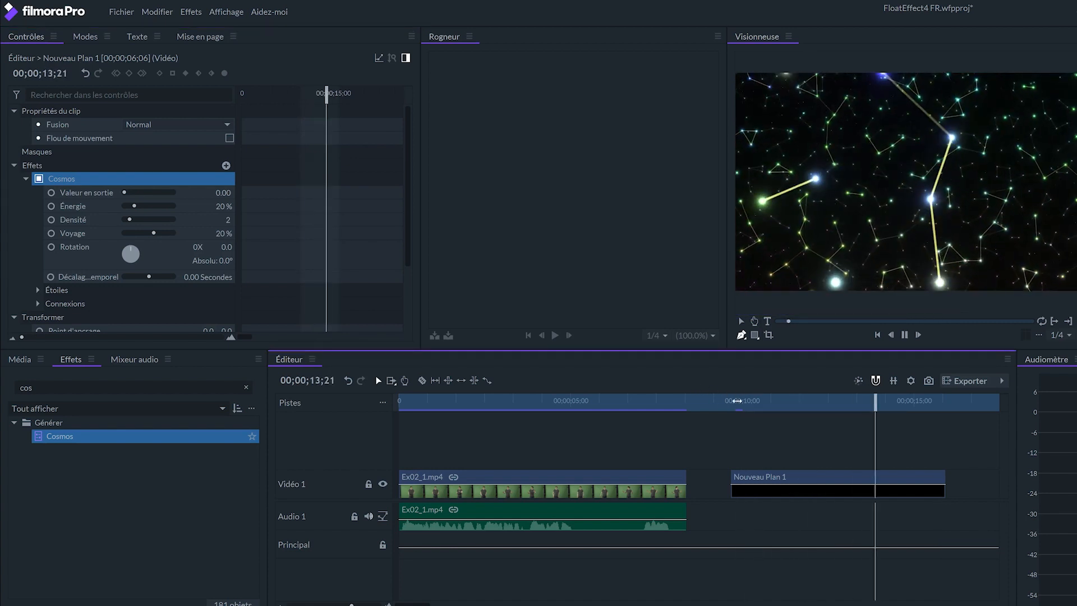
pyautogui.click(739, 401)
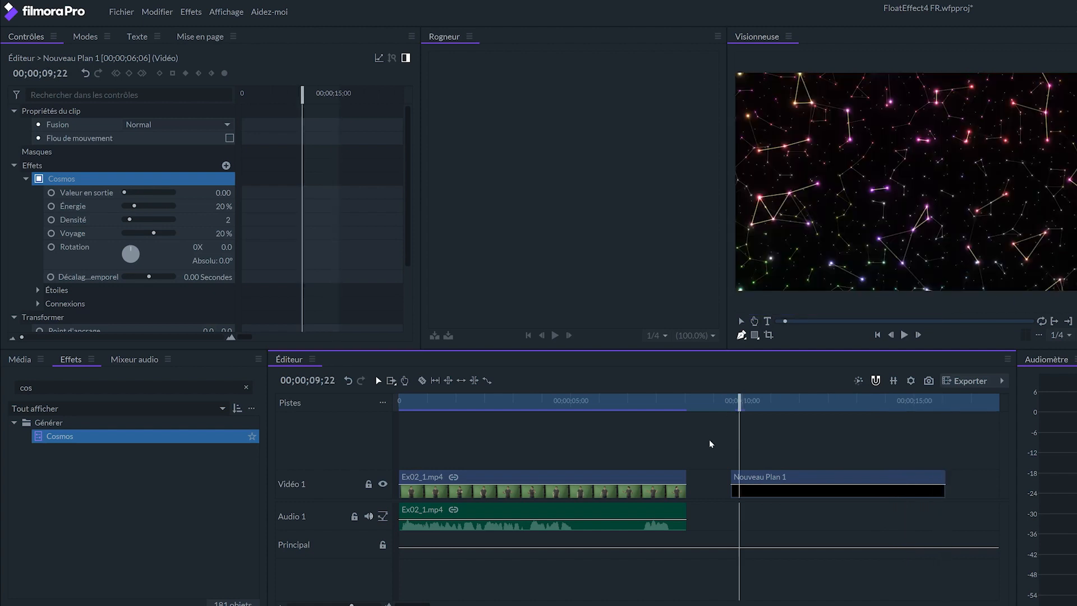
# Set the Cosmos effect's Énergie to 0 % and Voyage to 100 %, and preview the animation.
pyautogui.click(75, 208)
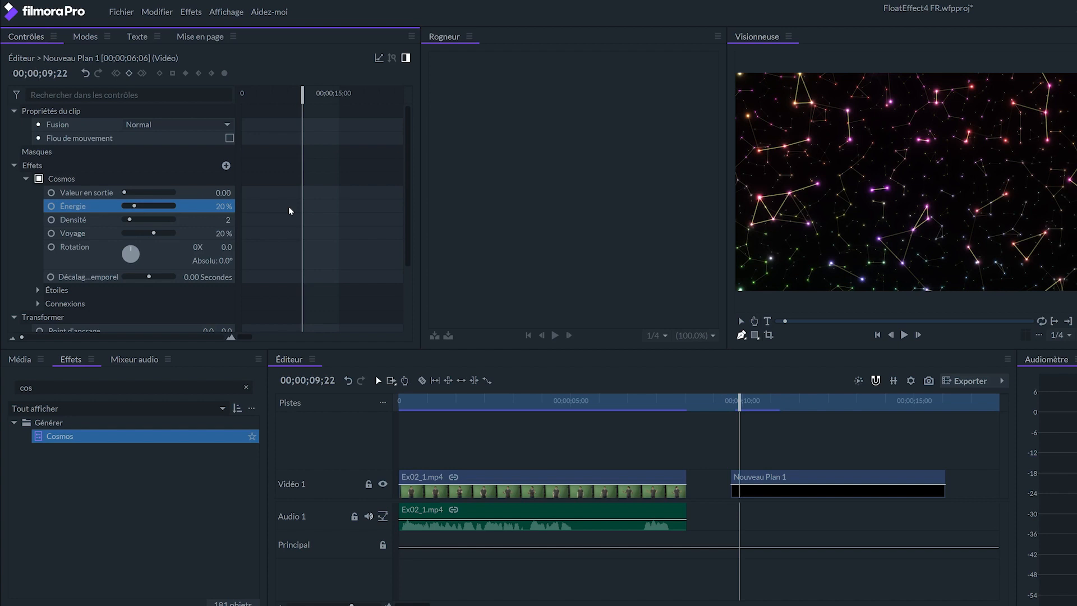
pyautogui.moveTo(135, 208)
pyautogui.mouseDown()
pyautogui.moveTo(166, 210)
pyautogui.moveTo(123, 207)
pyautogui.mouseUp()
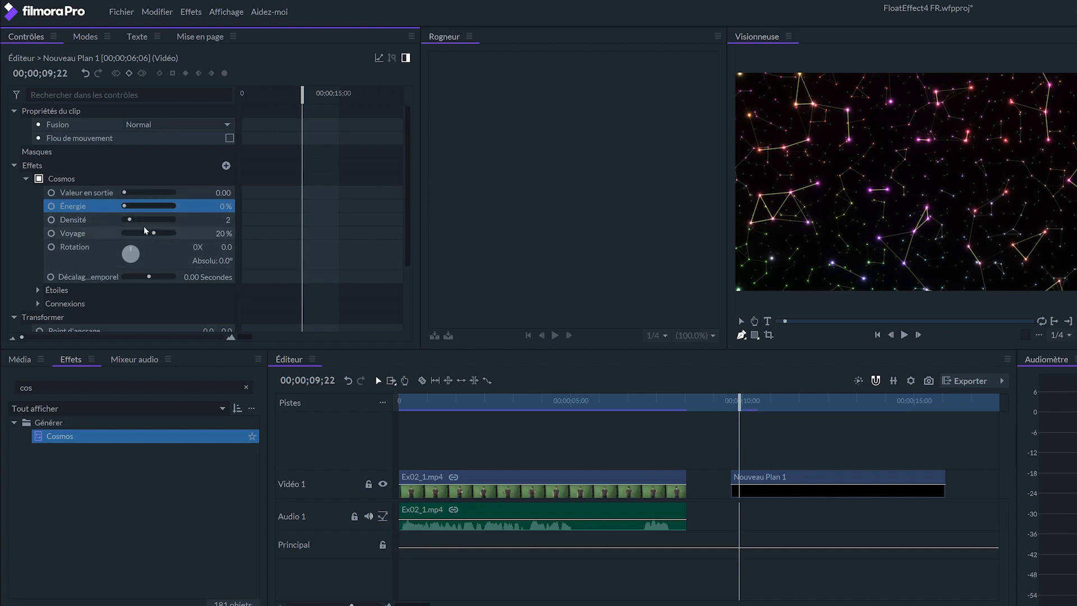
pyautogui.moveTo(154, 233); pyautogui.dragTo(180, 238)
pyautogui.click(733, 401)
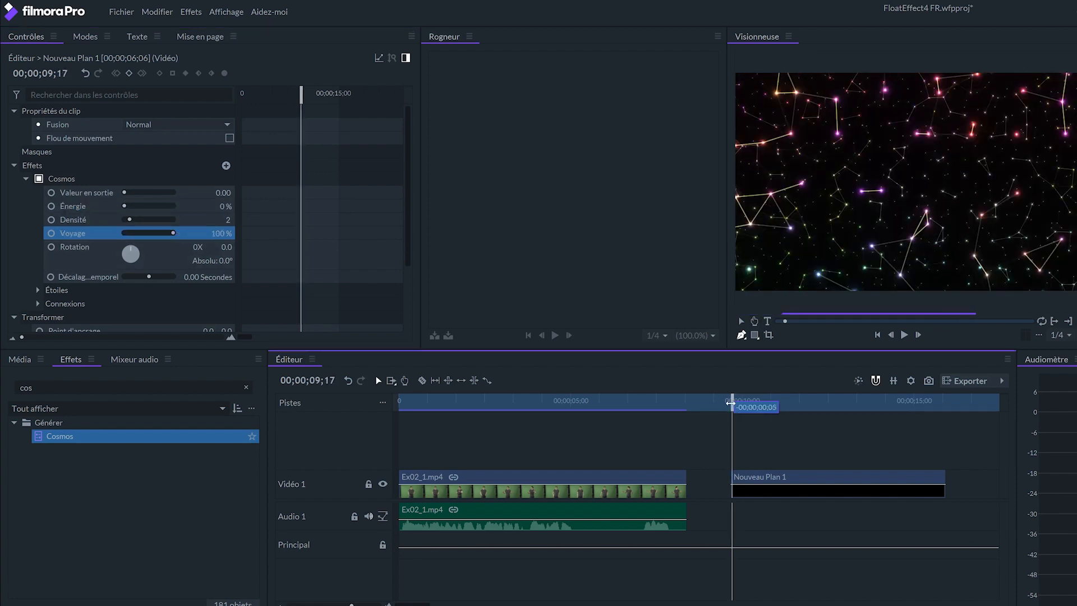
pyautogui.press('space')
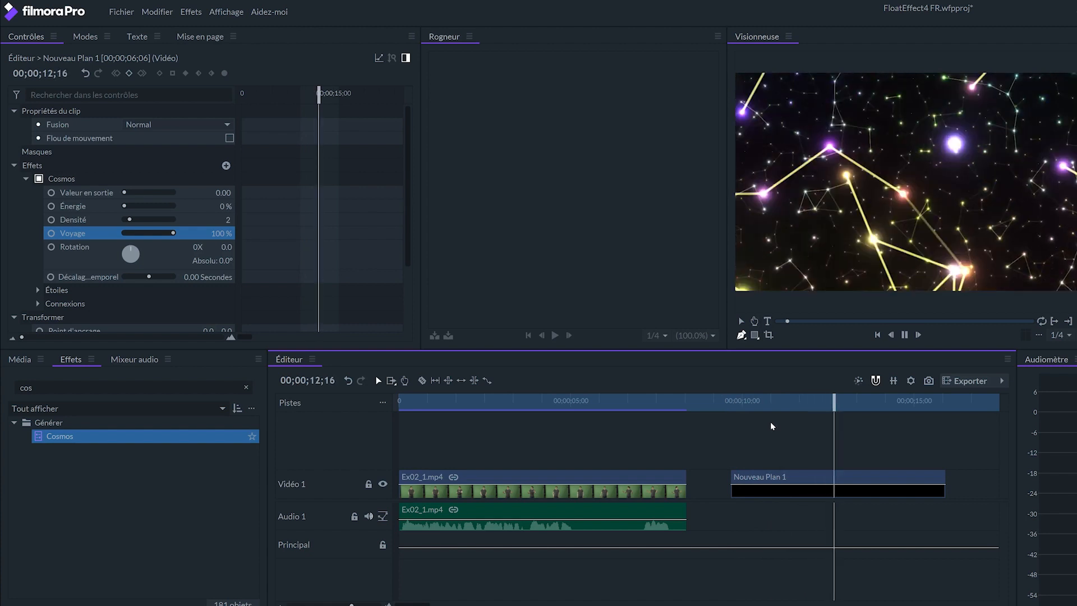
pyautogui.click(735, 400)
# Lower the Cosmos effect's Voyage to 10 % and preview the slower motion.
pyautogui.moveTo(173, 233)
pyautogui.mouseDown()
pyautogui.moveTo(139, 234)
pyautogui.moveTo(153, 232)
pyautogui.mouseUp()
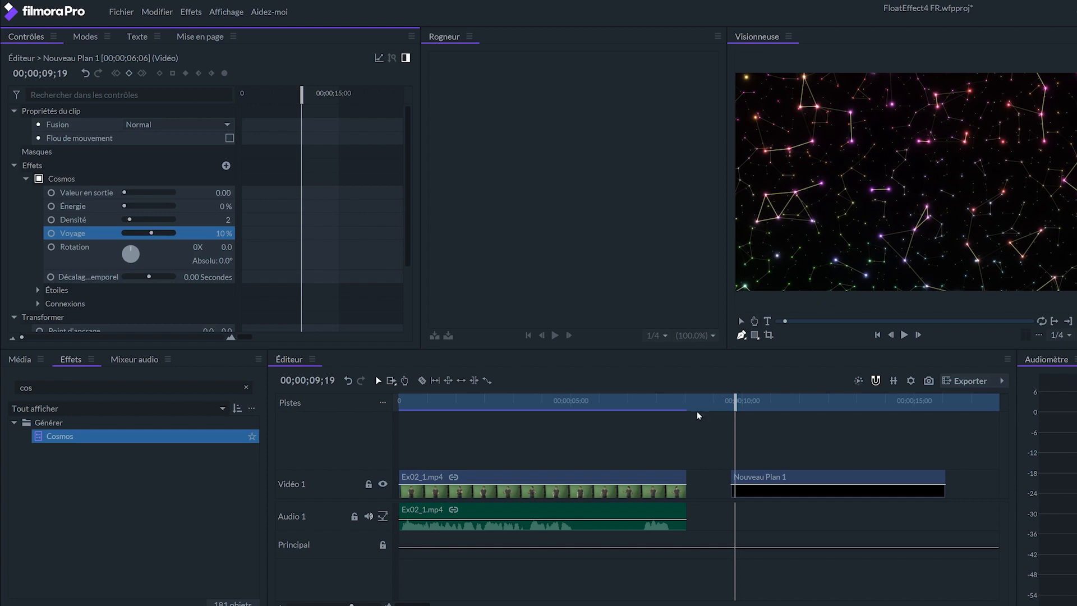
pyautogui.click(678, 462)
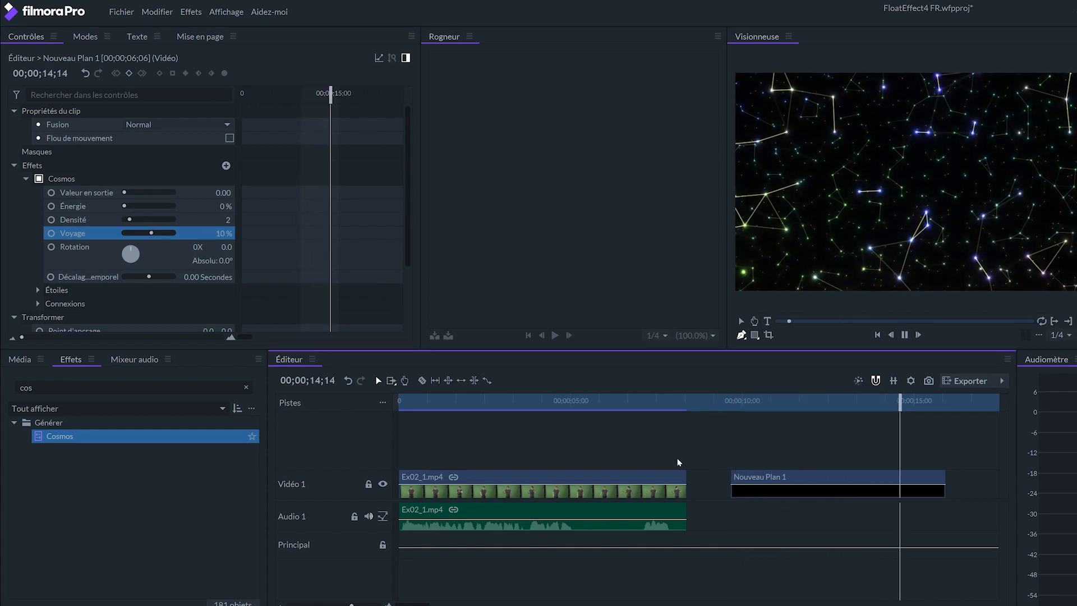
pyautogui.click(729, 402)
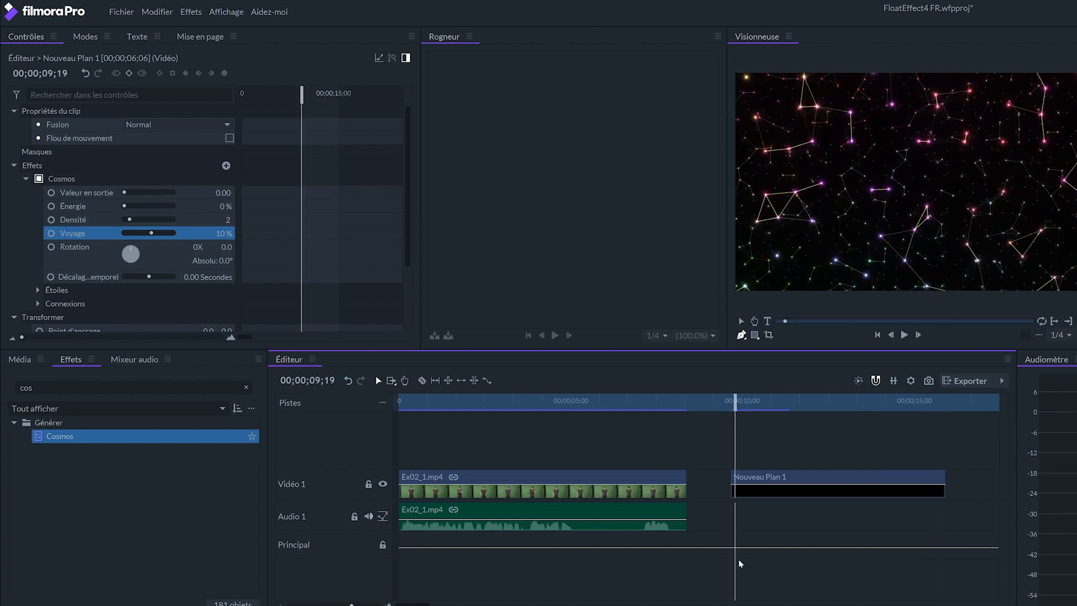
# Set the Cosmos stars' colour variation to 40 %, Taille to 5 % and Floraison to 50 %.
pyautogui.click(37, 290)
pyautogui.moveTo(405, 205); pyautogui.dragTo(407, 280)
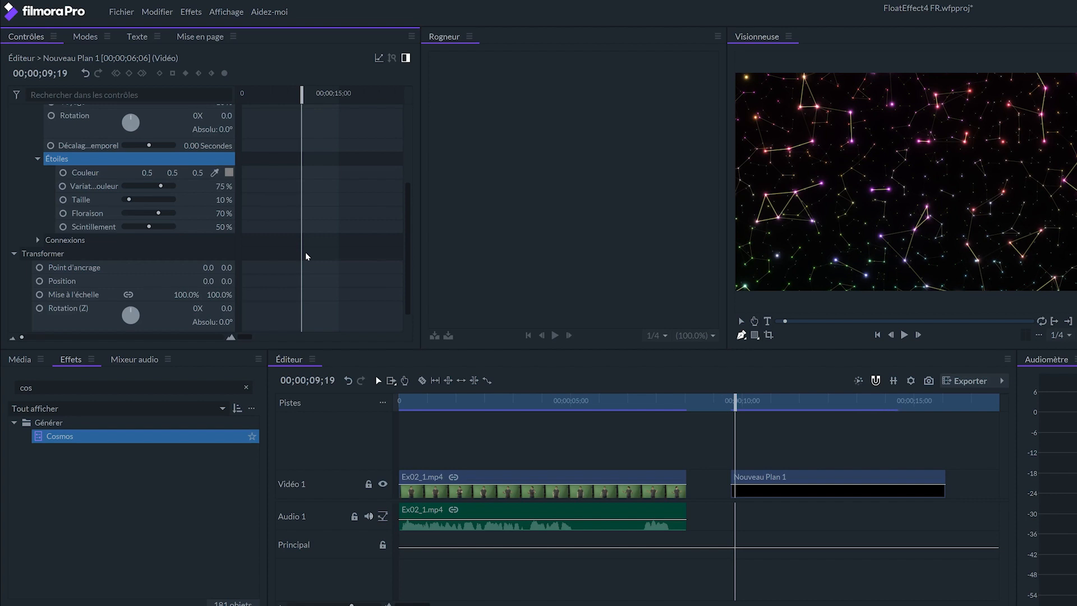
pyautogui.moveTo(161, 185); pyautogui.dragTo(151, 187)
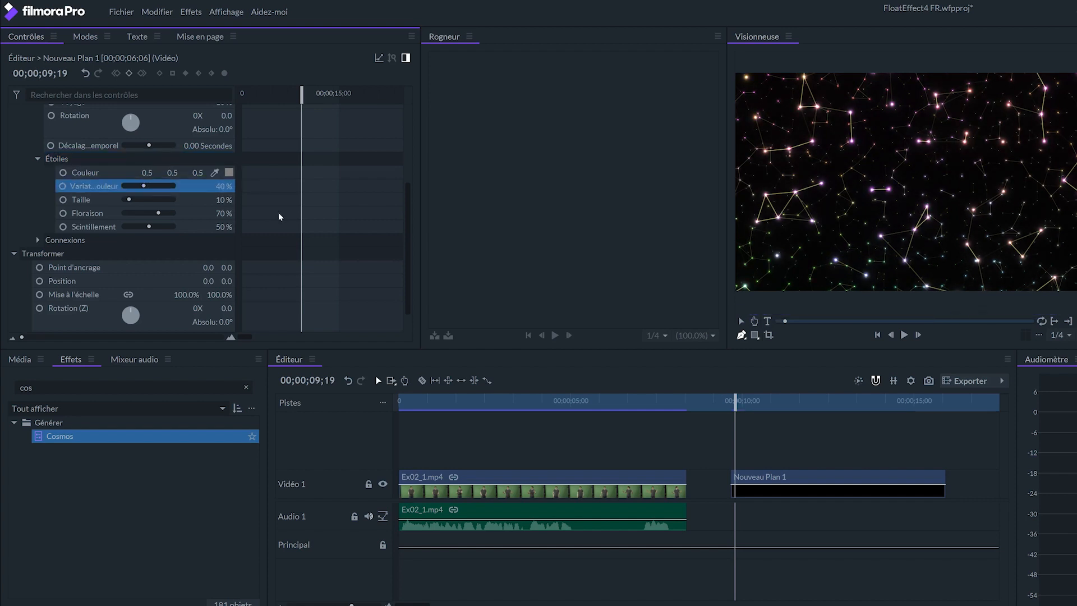
pyautogui.moveTo(129, 199); pyautogui.dragTo(126, 200)
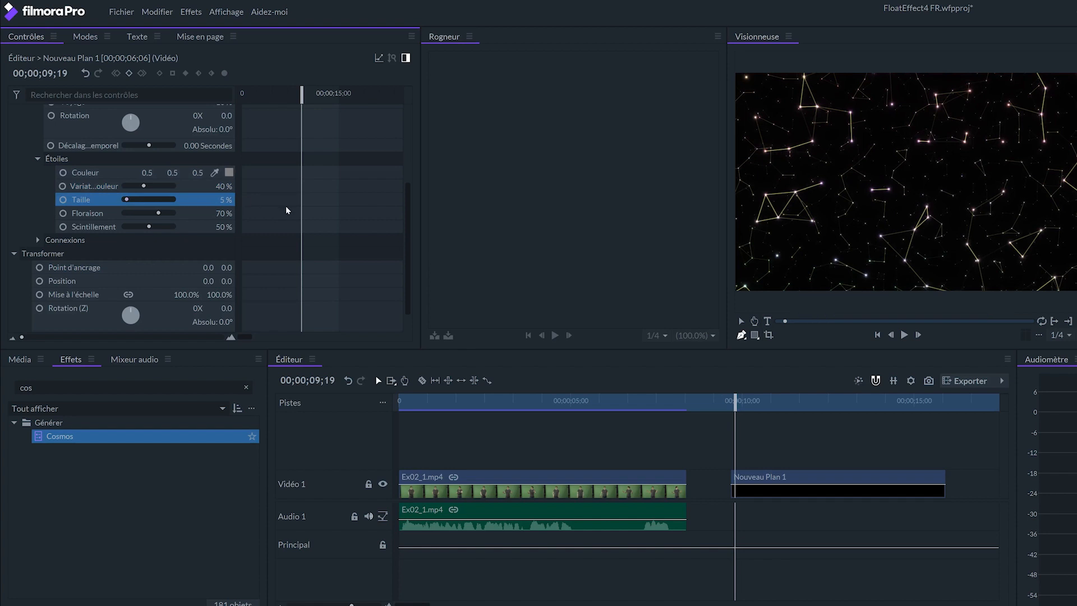
pyautogui.moveTo(158, 214); pyautogui.dragTo(152, 213)
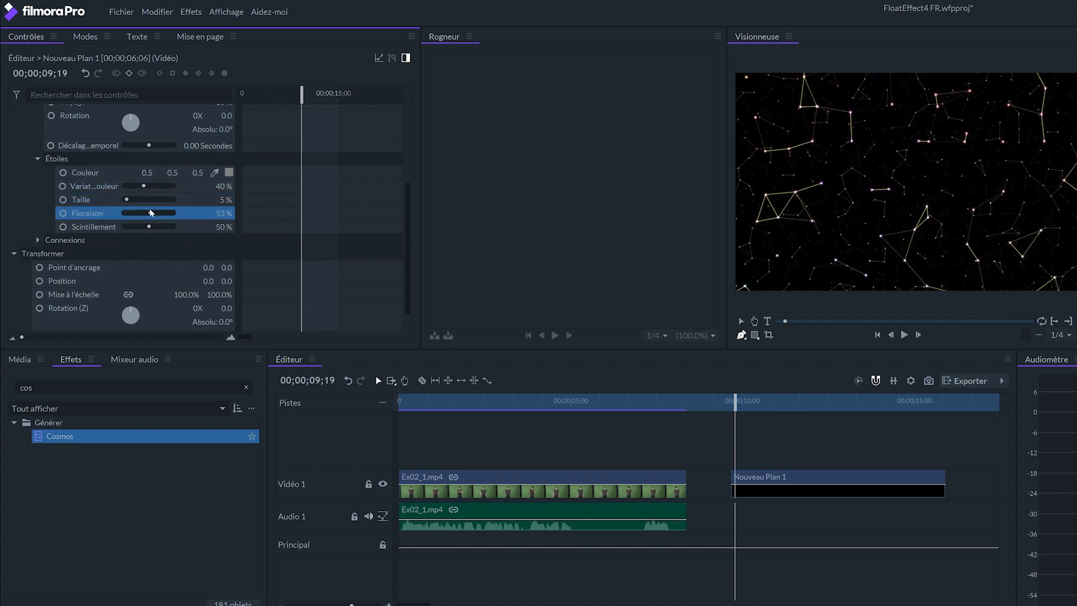
pyautogui.moveTo(149, 213); pyautogui.dragTo(148, 213)
# Reduce the Quantité of the Cosmos connections to 1 % and preview the starfield.
pyautogui.click(40, 238)
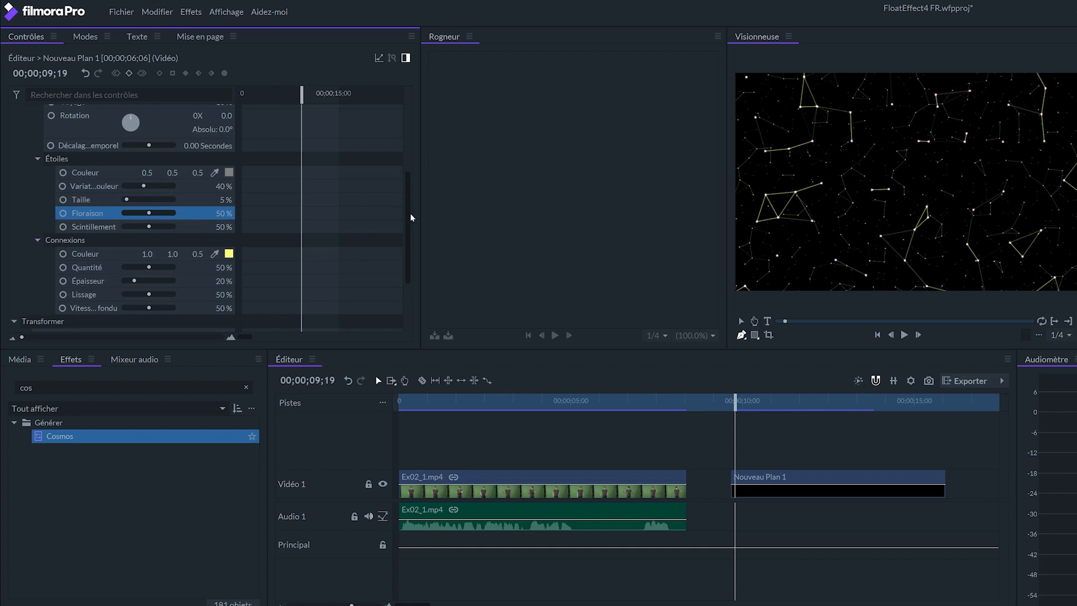
pyautogui.moveTo(406, 214); pyautogui.dragTo(401, 238)
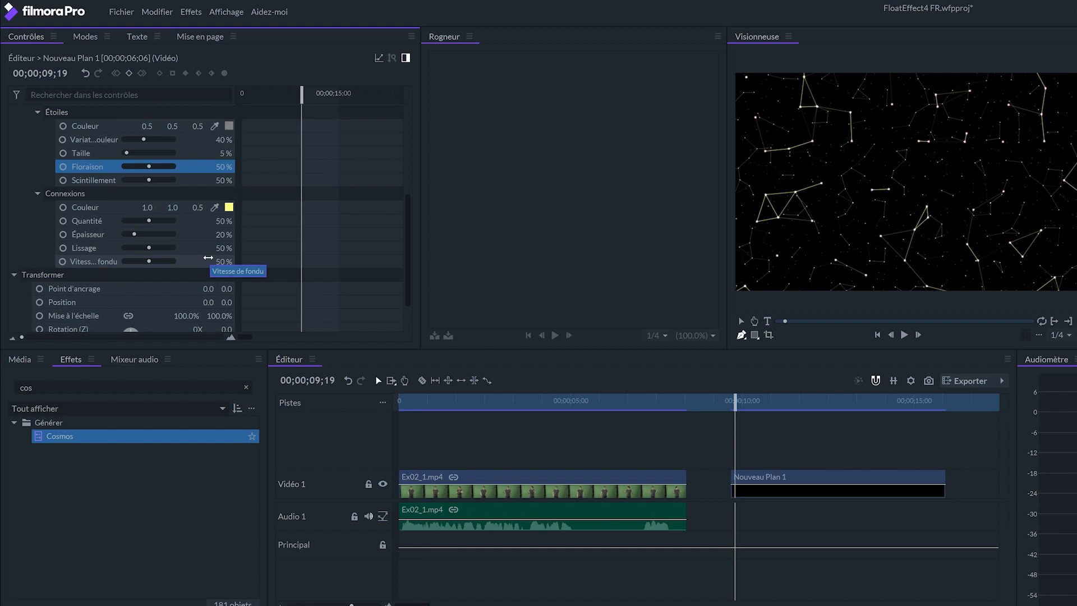
pyautogui.moveTo(148, 221); pyautogui.dragTo(124, 220)
pyautogui.press('space')
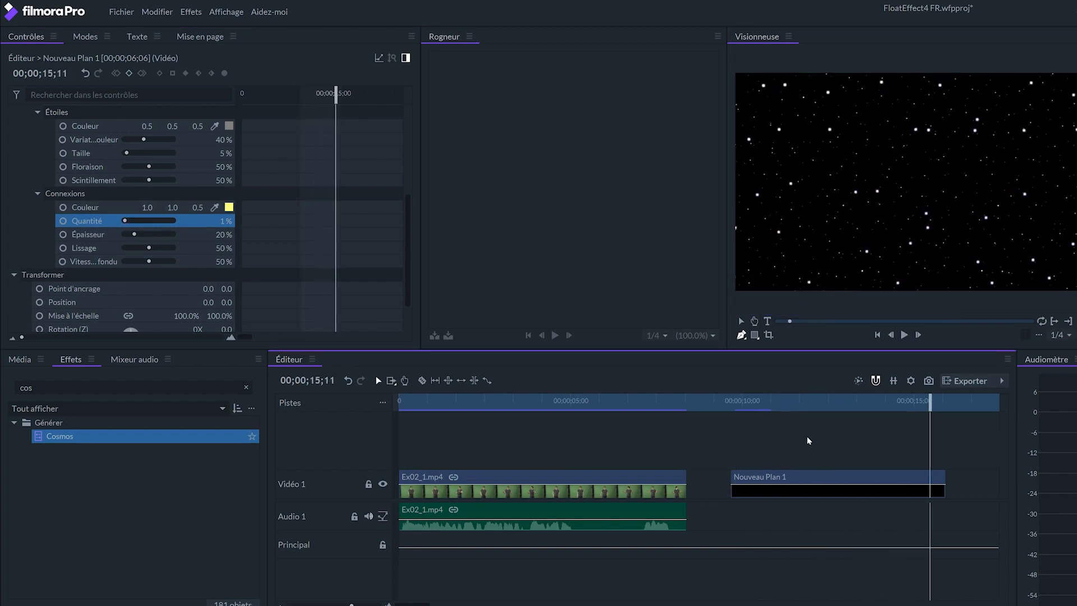
pyautogui.press('space')
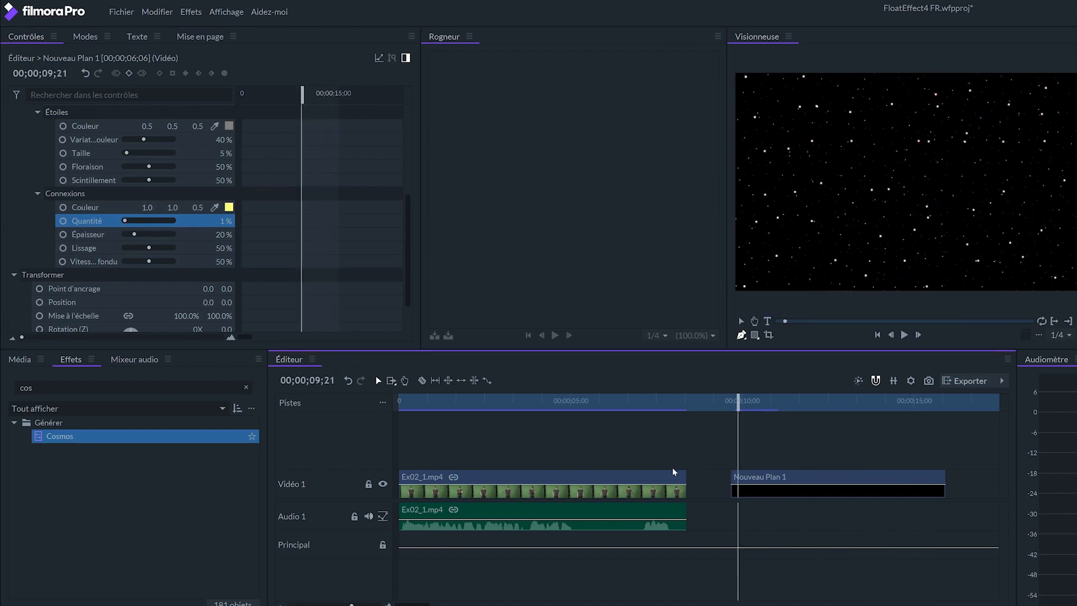
# Move the Ex02_1.mp4 clip up to Vidéo 2, place Nouveau Plan 1 beneath it from the timeline start, and extend it to the same length.
pyautogui.moveTo(598, 473); pyautogui.dragTo(578, 449)
pyautogui.moveTo(802, 473); pyautogui.dragTo(474, 496)
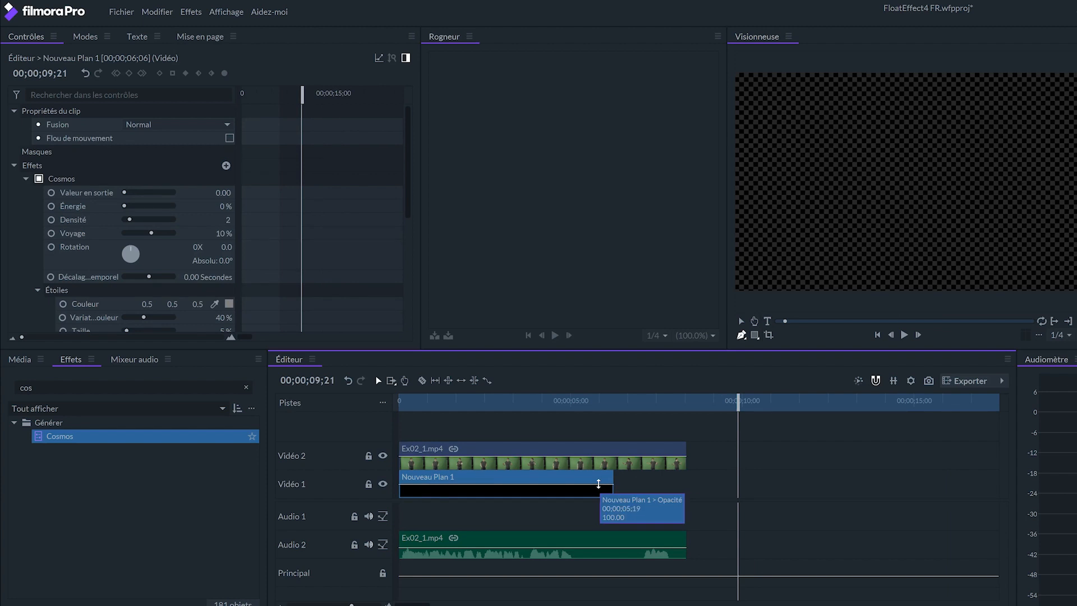
pyautogui.moveTo(614, 486); pyautogui.dragTo(685, 486)
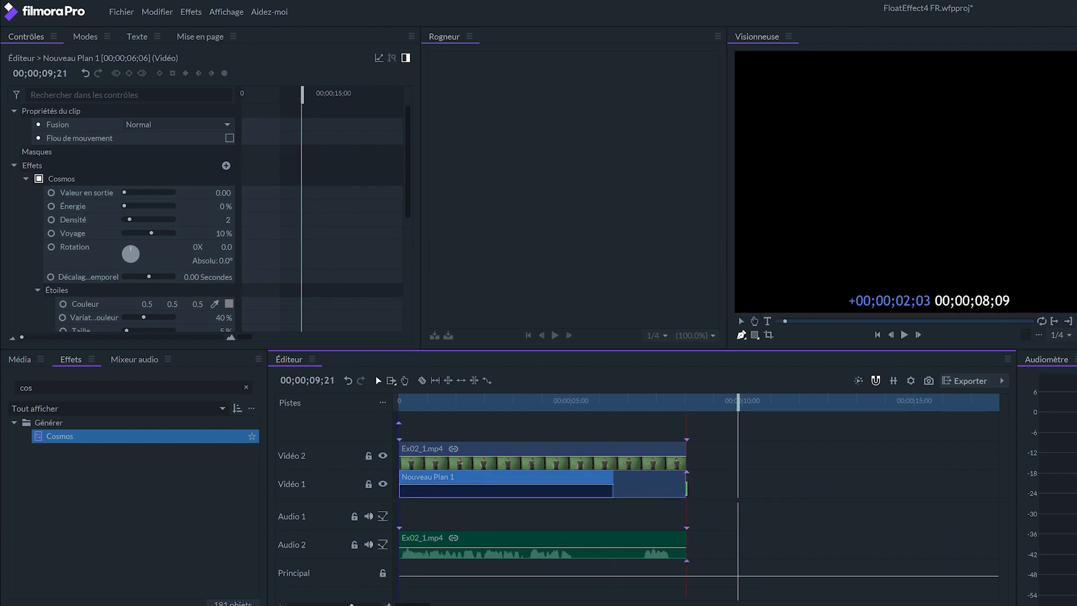
pyautogui.press('Home')
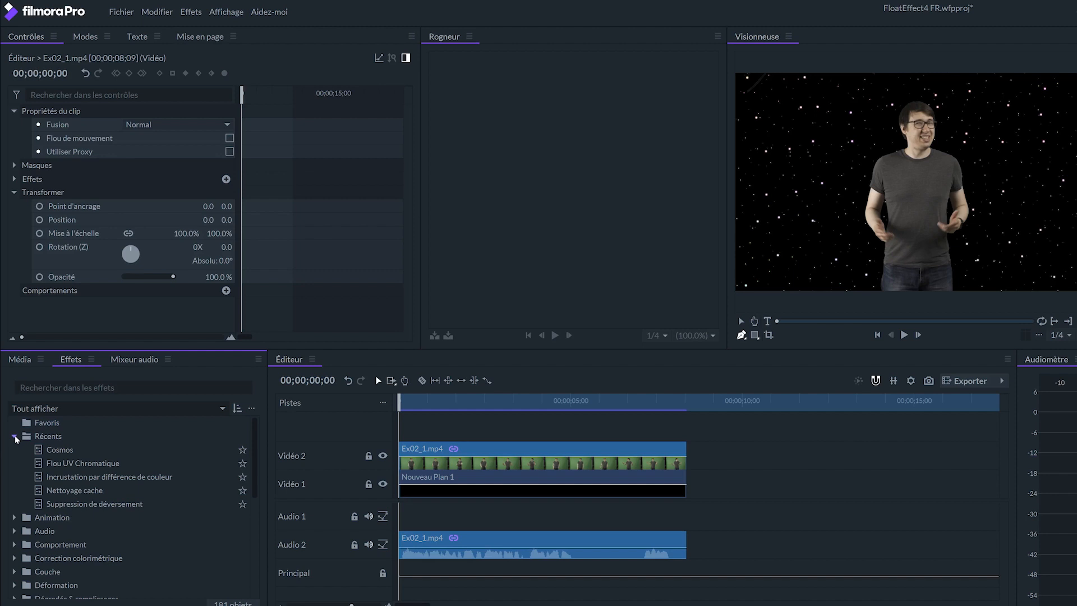
# Search the effects for "cour" and apply the Courbes effect to the Ex02_1.mp4 clip on Vidéo 2.
pyautogui.click(84, 388)
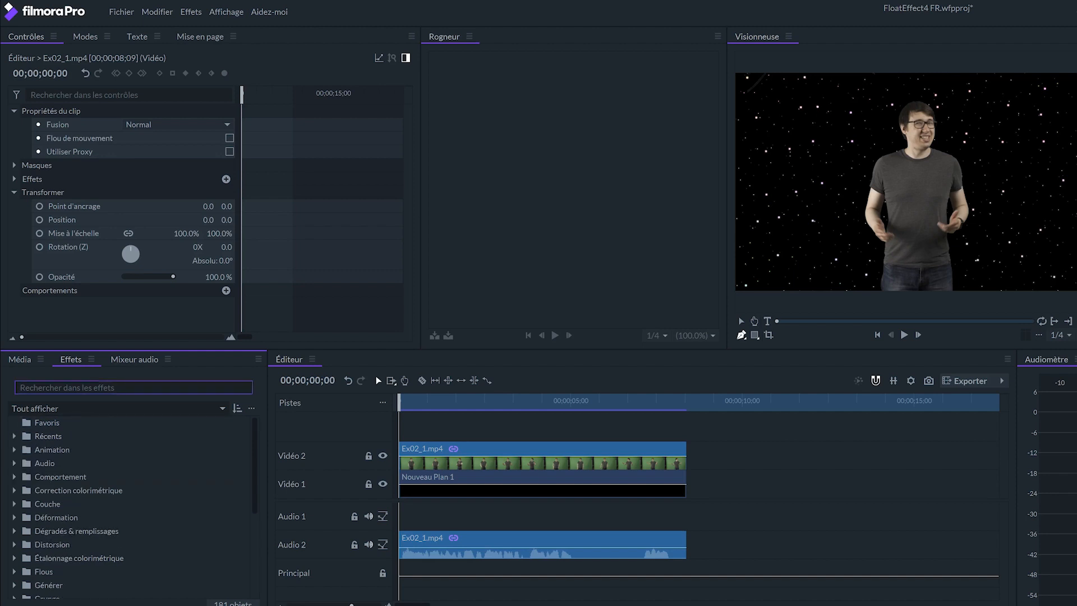
pyautogui.write('cour')
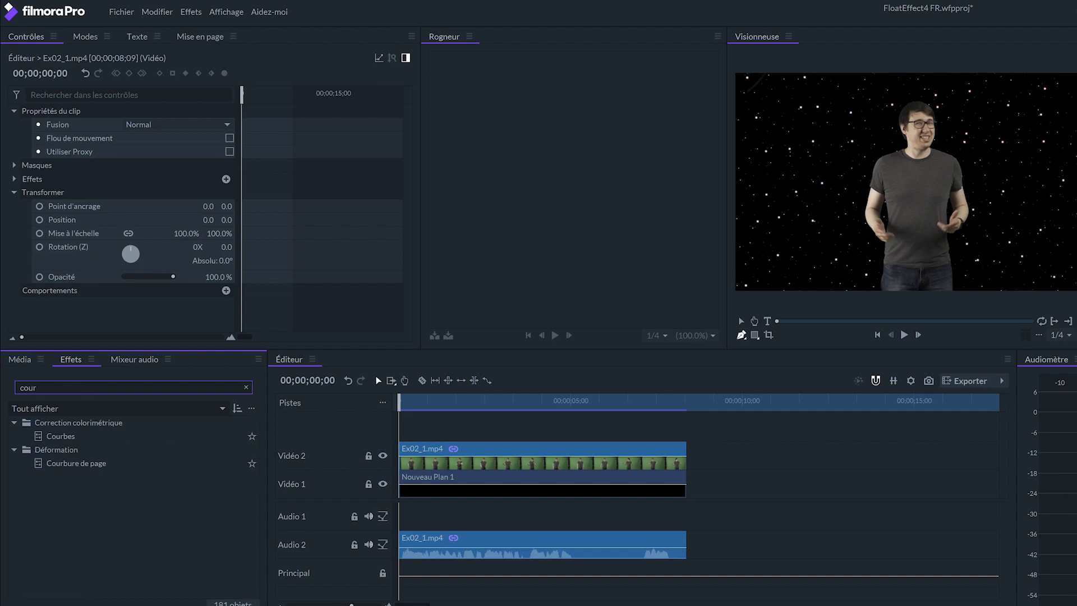
pyautogui.moveTo(65, 437); pyautogui.dragTo(84, 436)
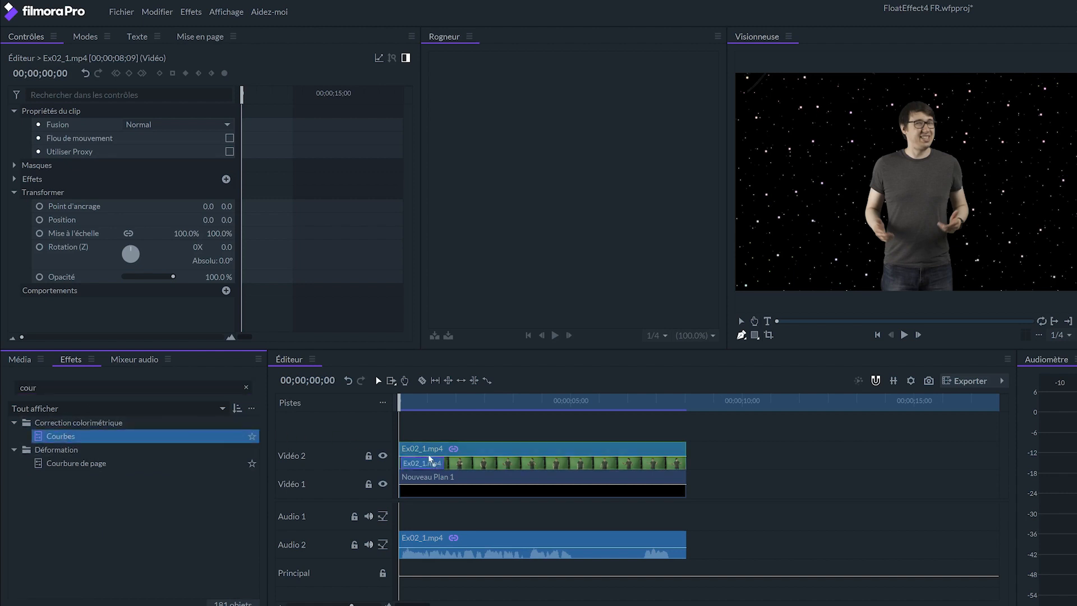
pyautogui.moveTo(409, 455); pyautogui.dragTo(431, 455)
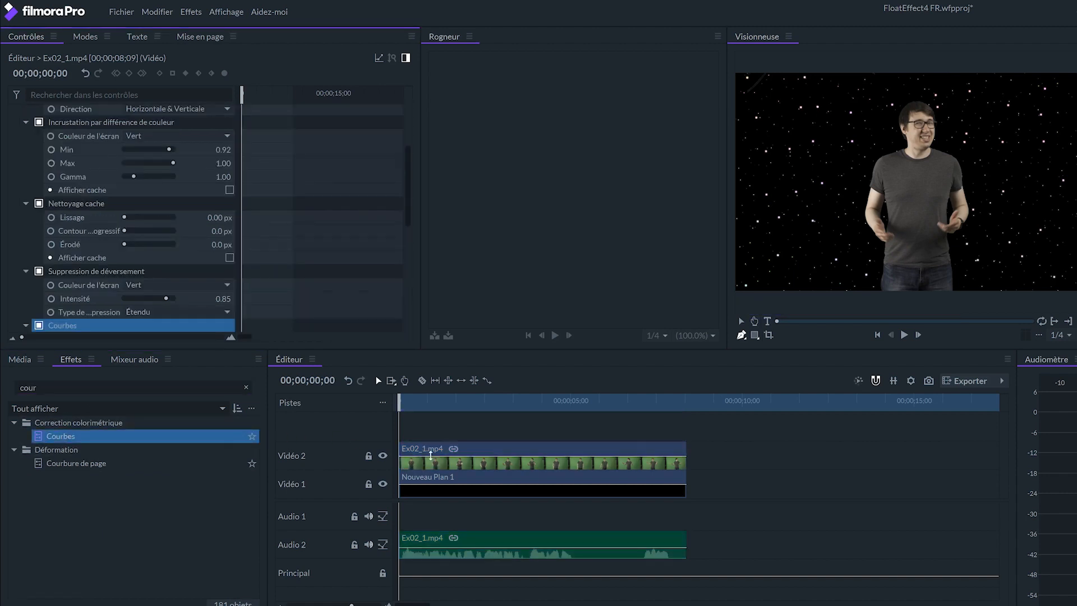
# Darken the presenter with the Courbes effect by moving the RVB curve's black point slightly inward and lowering its midtones.
pyautogui.click(26, 121)
pyautogui.click(26, 136)
pyautogui.click(25, 149)
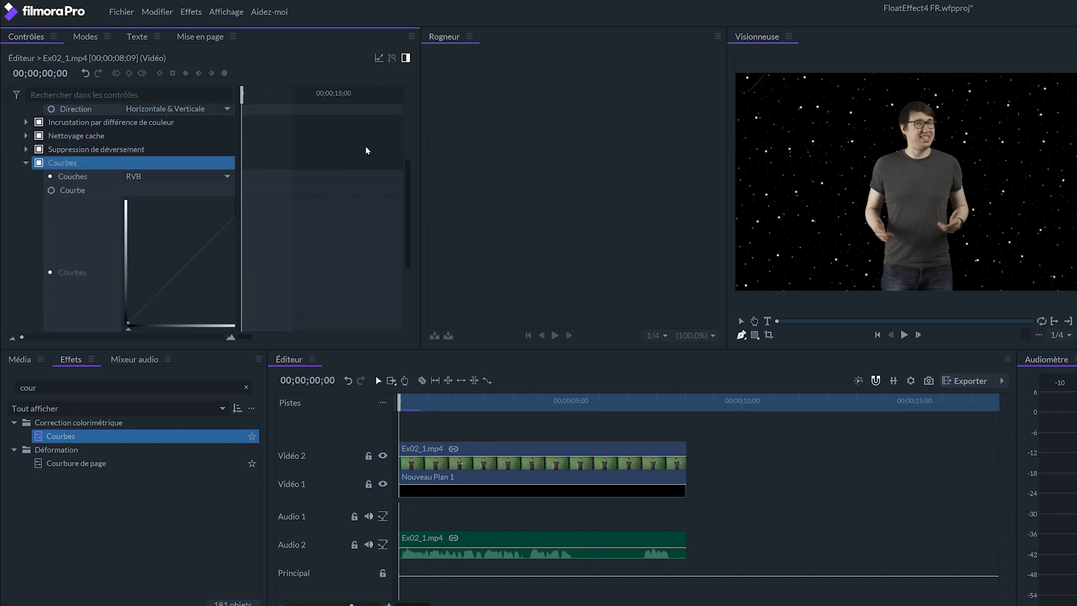
pyautogui.moveTo(406, 191); pyautogui.dragTo(409, 161)
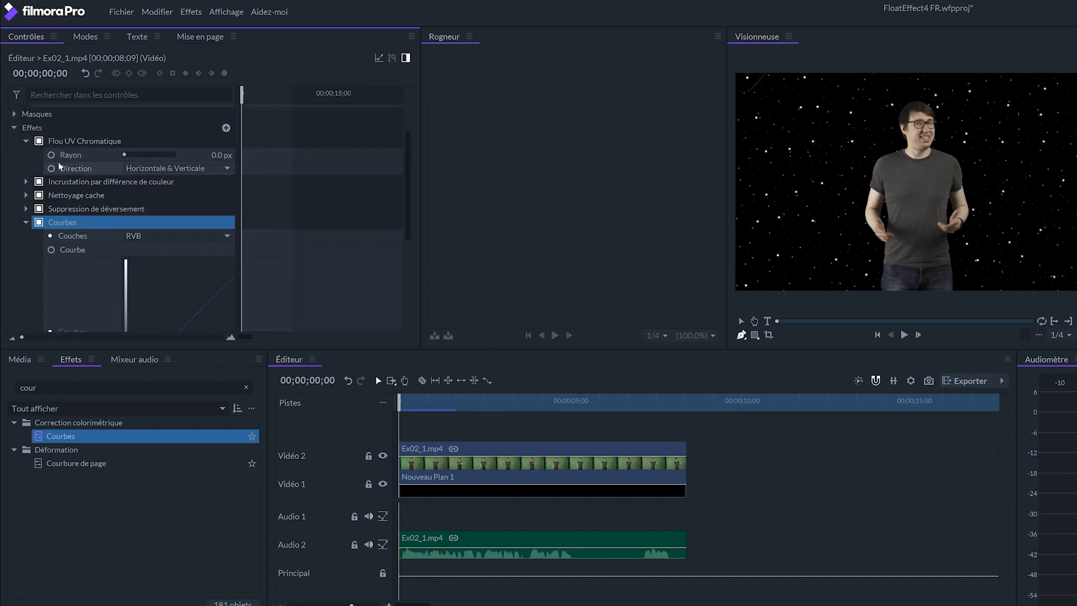
pyautogui.scroll(-3, 401, 197)
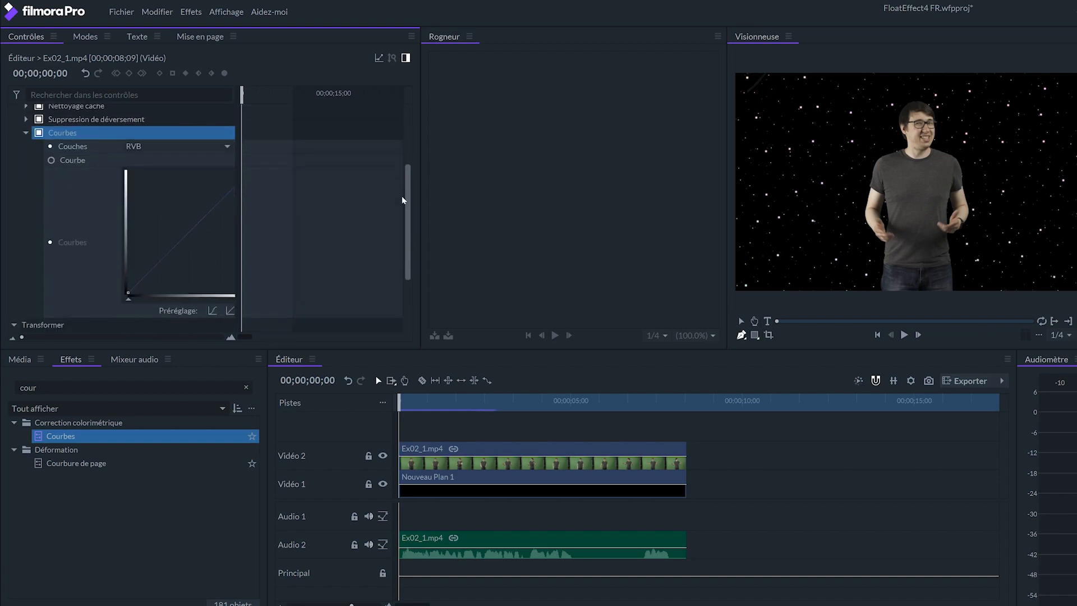
pyautogui.click(442, 470)
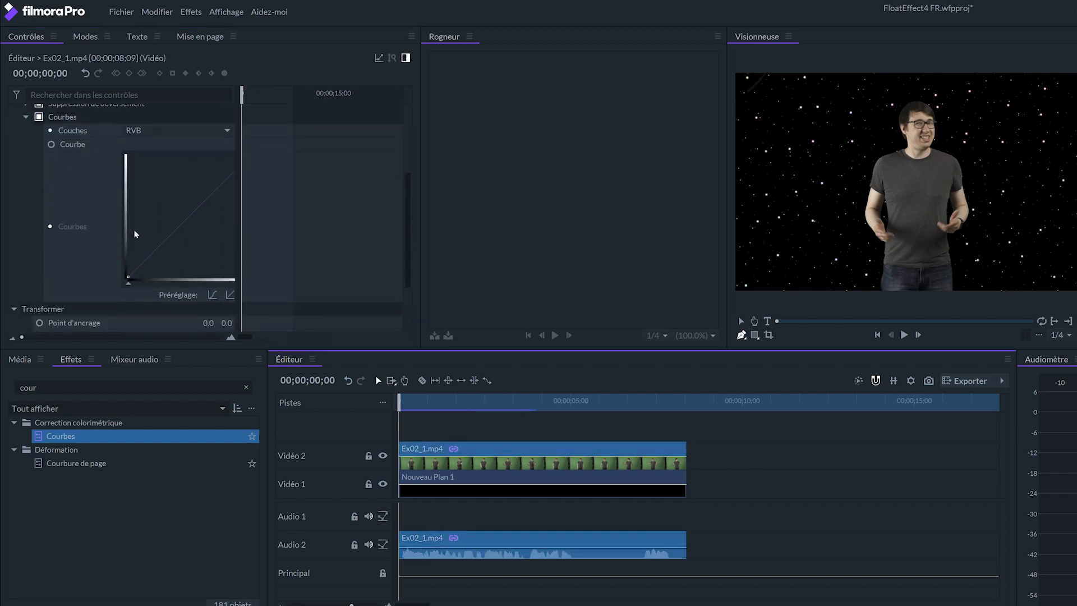
pyautogui.click(133, 278)
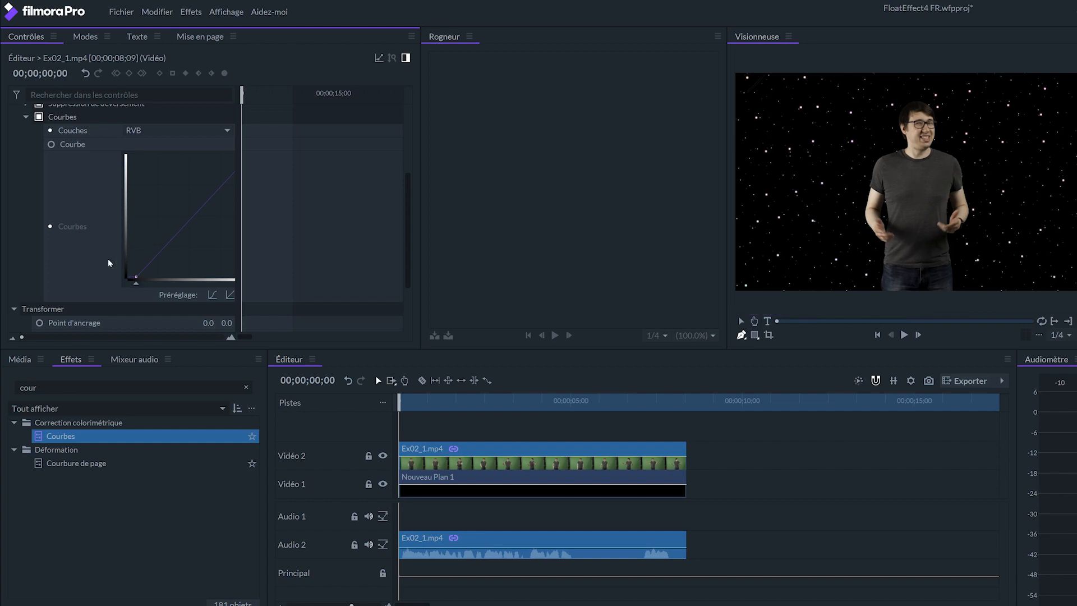
pyautogui.moveTo(191, 223); pyautogui.dragTo(194, 224)
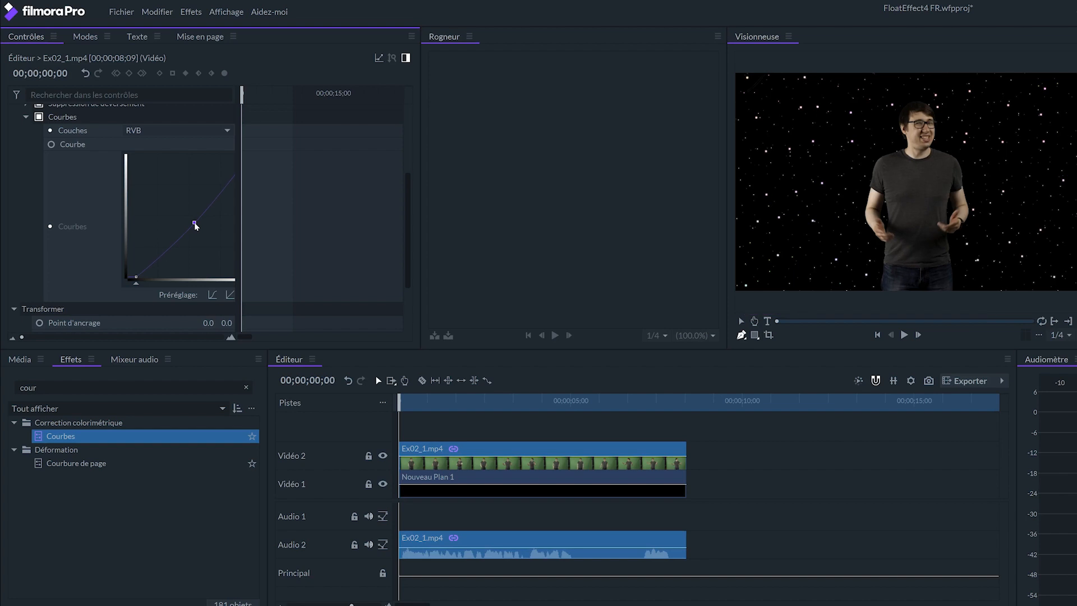
pyautogui.click(750, 490)
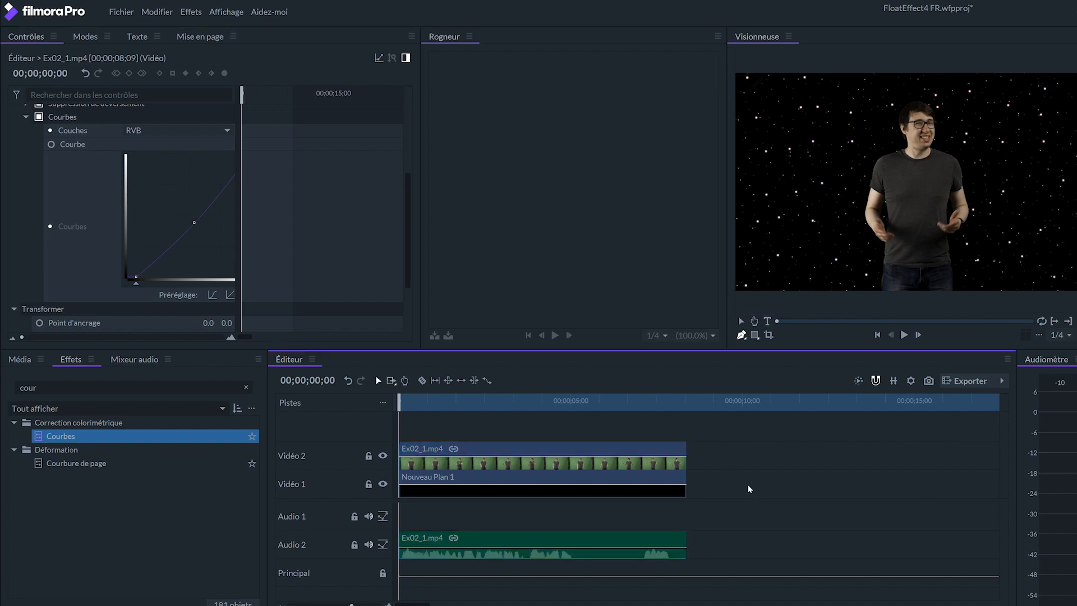
pyautogui.press('space')
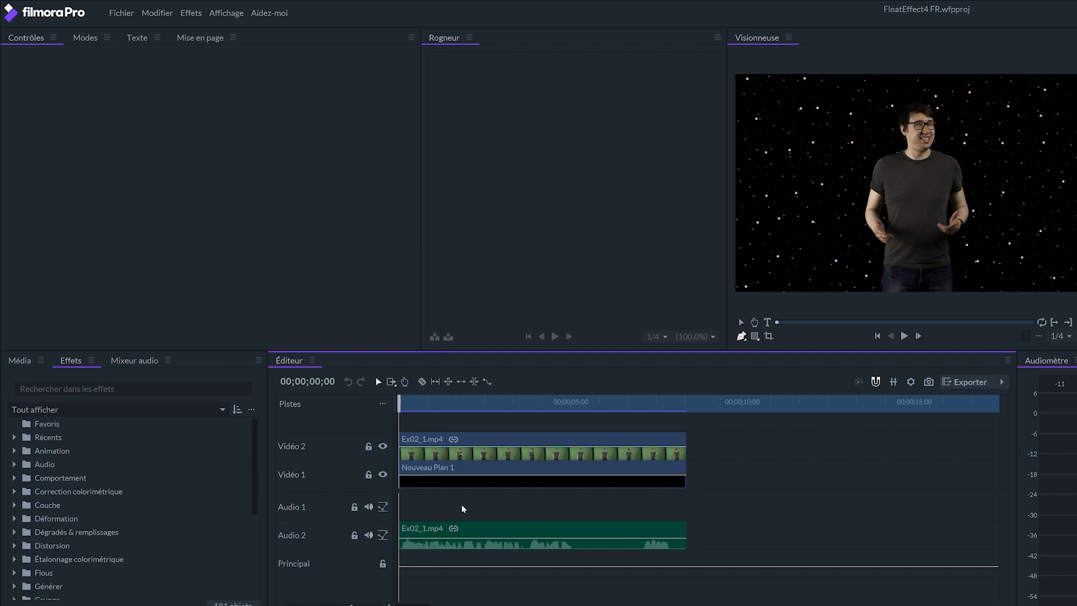
# Enable keyframes for the presenter clip's Position, Mise à l'échelle and Rotation (Z) at 00;00;00;00.
pyautogui.click(461, 452)
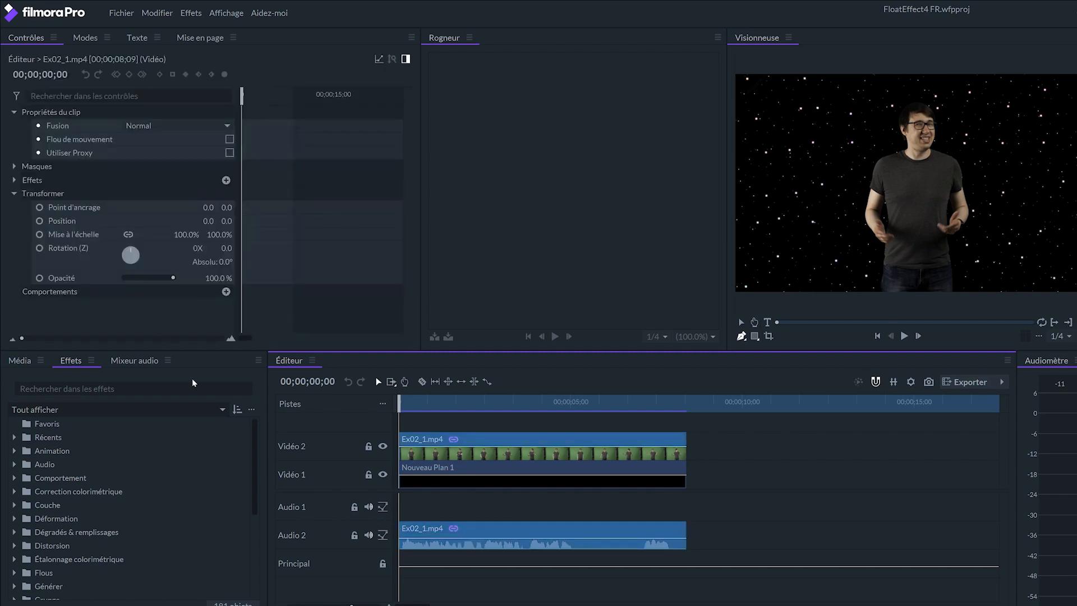
pyautogui.click(40, 221)
pyautogui.click(40, 234)
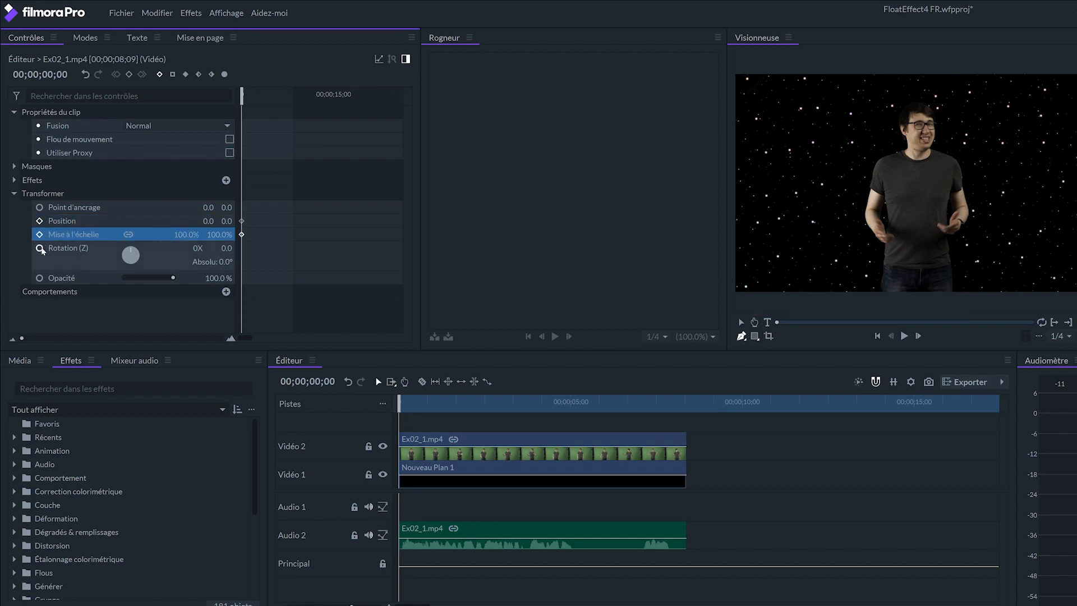
pyautogui.click(40, 248)
# Add keyframes for the presenter clip's Rotation (Z), Mise à l'échelle and Position near its end at 00;00;08;05.
pyautogui.moveTo(23, 339); pyautogui.dragTo(145, 339)
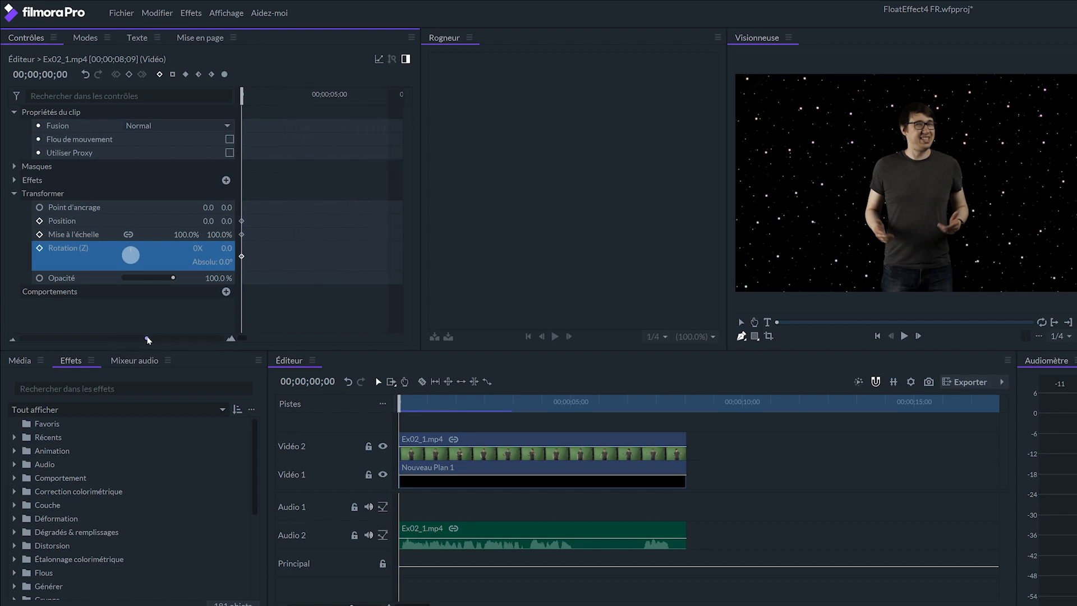
pyautogui.click(385, 104)
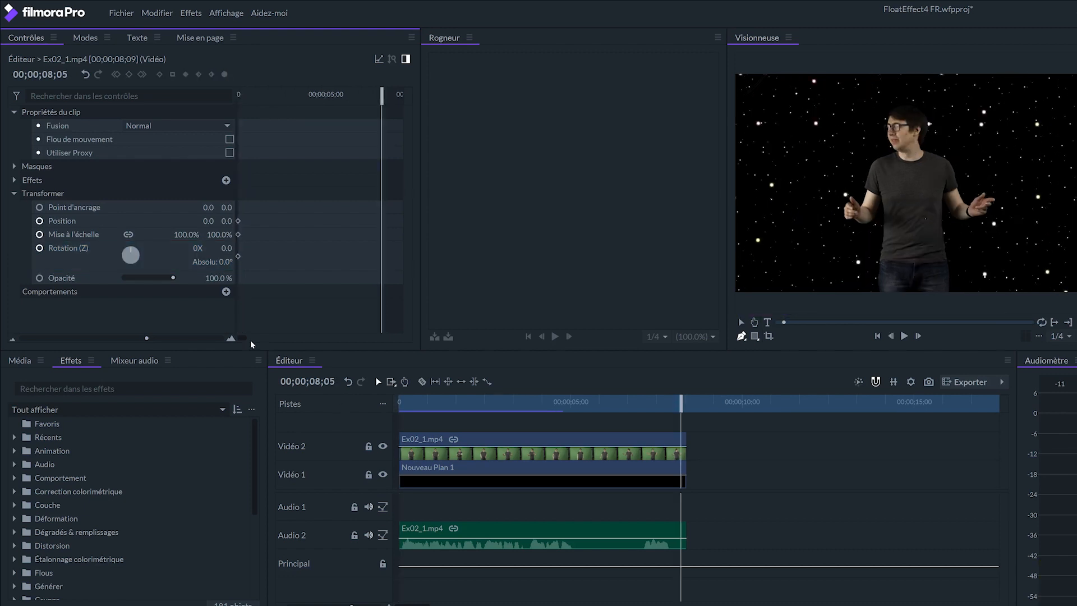
pyautogui.moveTo(242, 335); pyautogui.dragTo(238, 336)
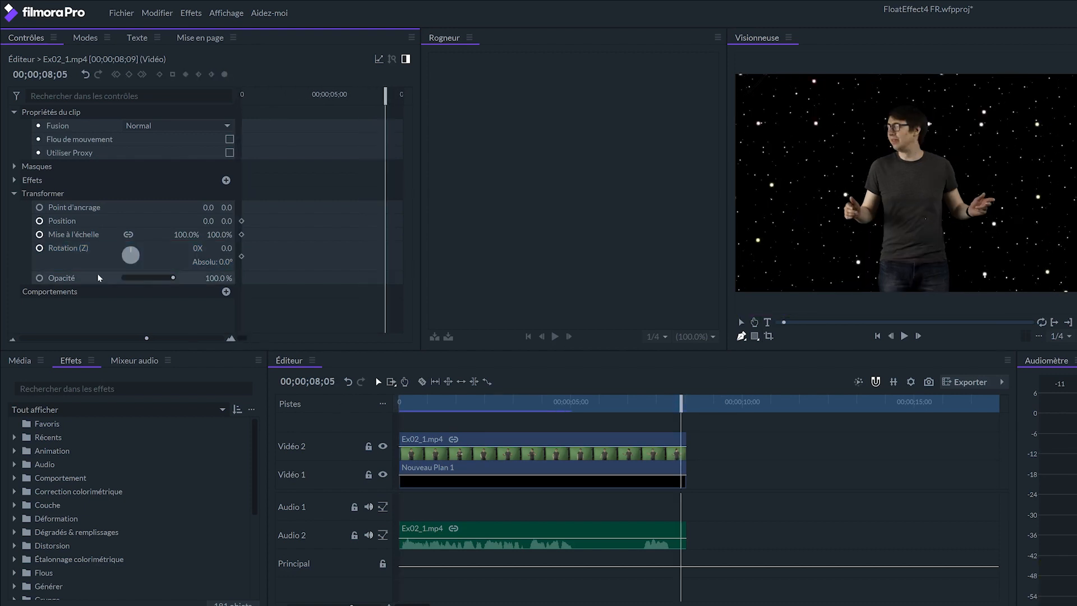
pyautogui.click(66, 243)
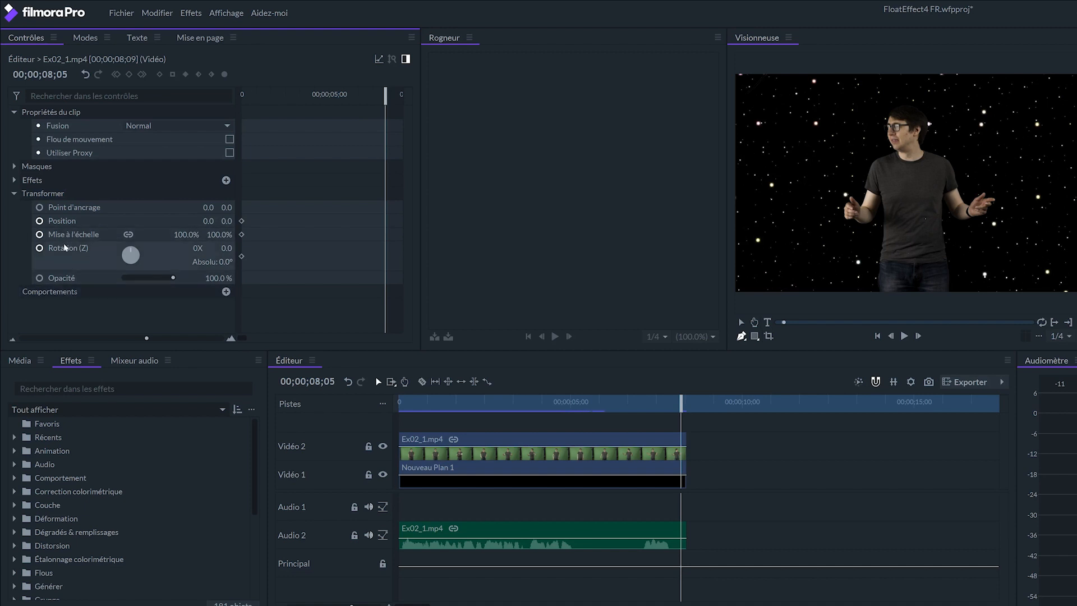
pyautogui.click(128, 76)
pyautogui.click(79, 236)
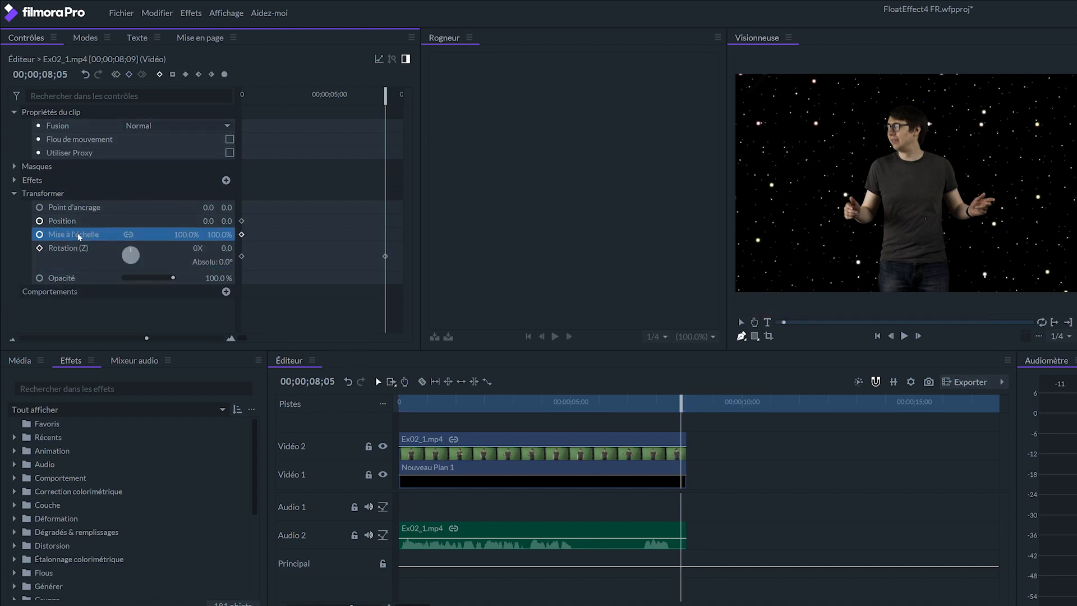
pyautogui.click(128, 75)
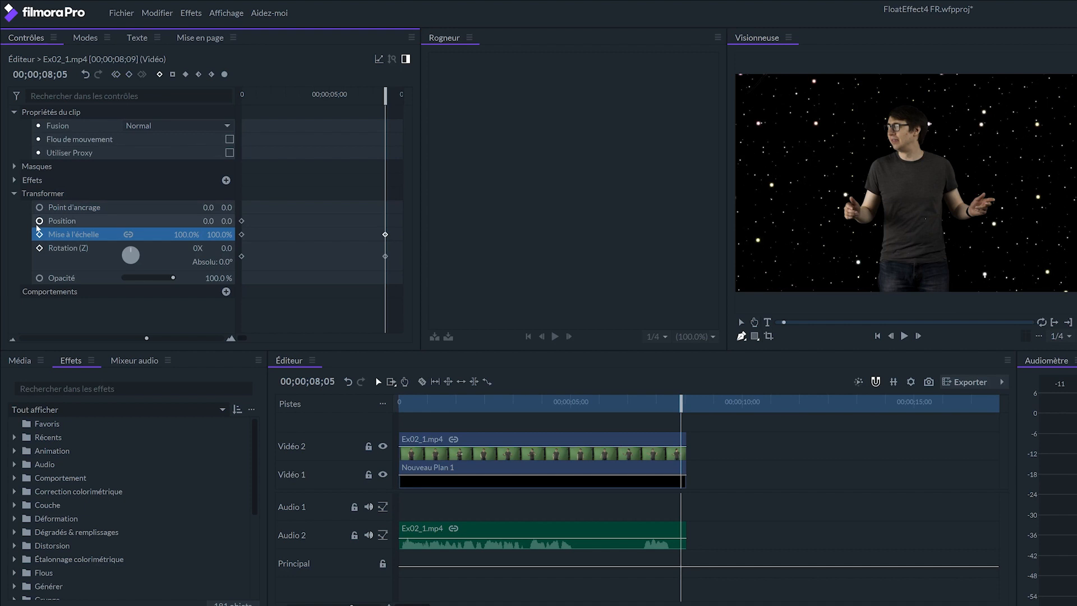
pyautogui.click(78, 221)
pyautogui.click(130, 76)
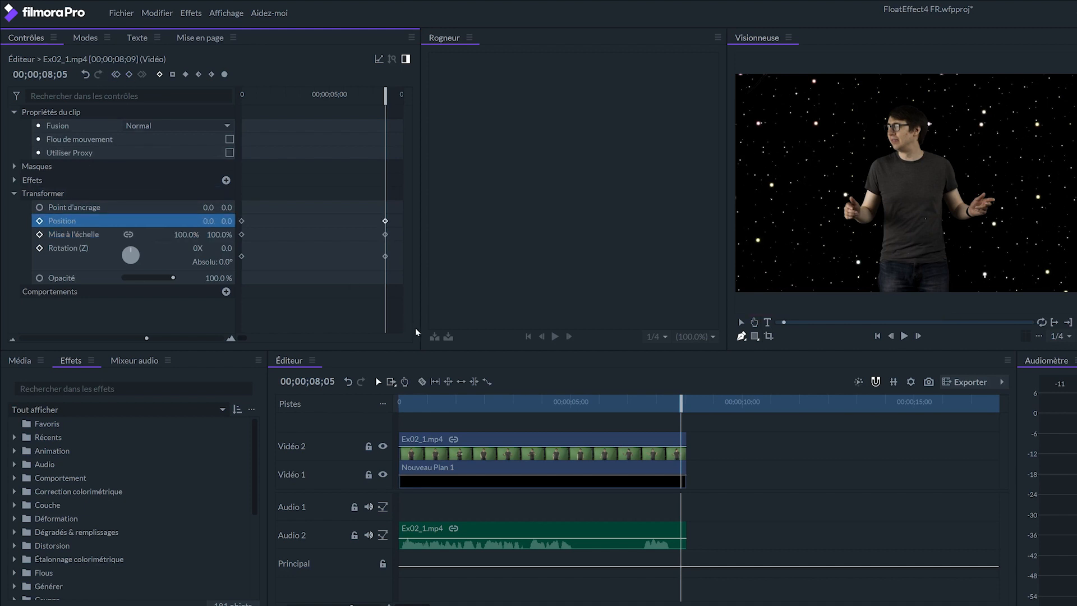
# At the first keyframes, set the presenter's horizontal Position to -603, Mise à l'échelle to 155 % and Rotation (Z) to 34°.
pyautogui.press('Home')
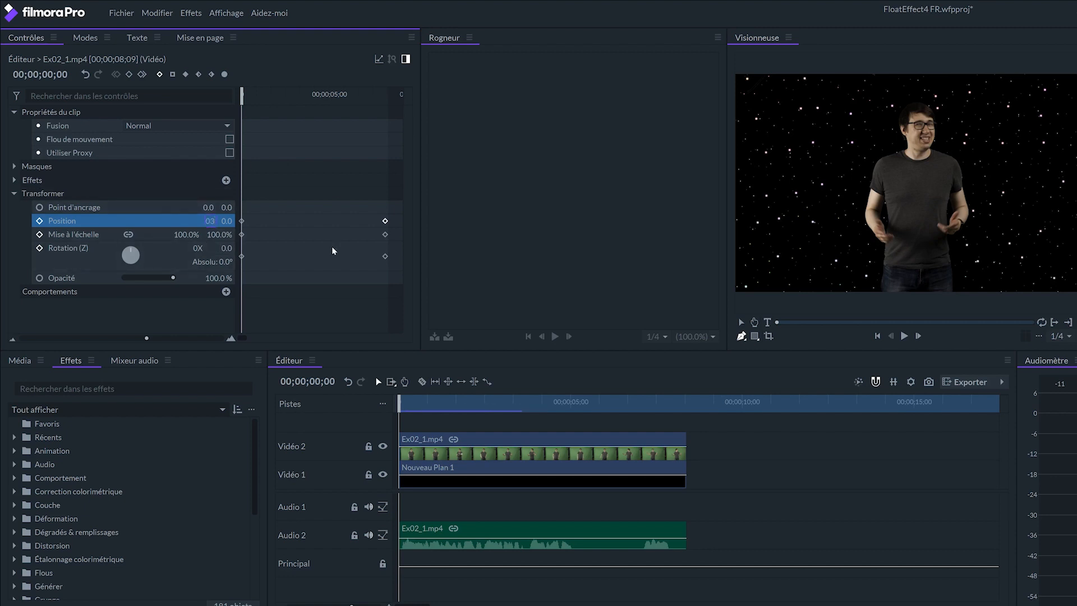
pyautogui.press('Return')
pyautogui.click(189, 234)
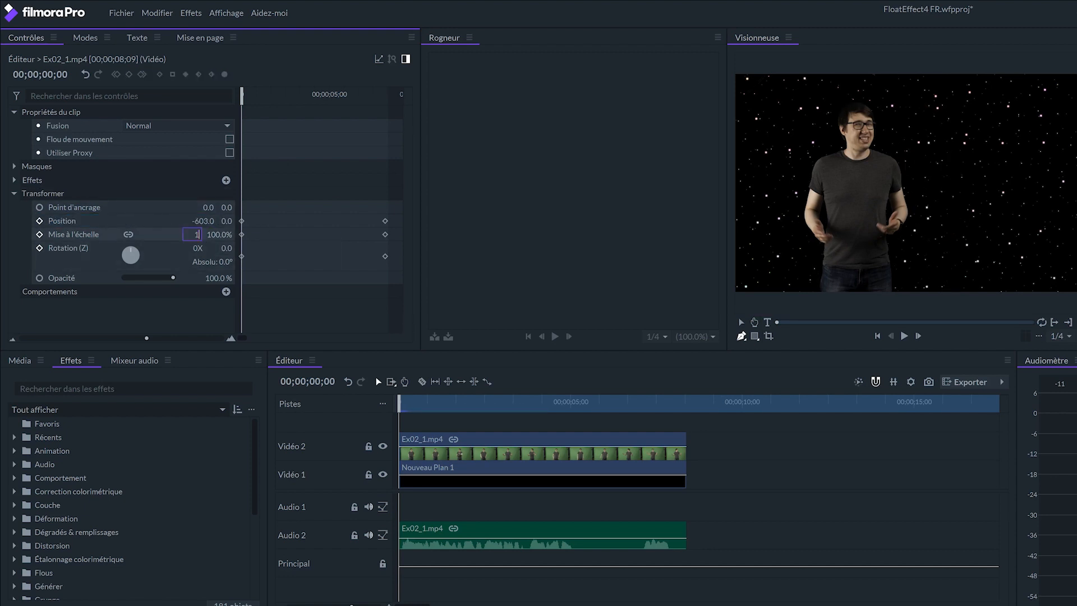
pyautogui.write('155')
pyautogui.press('Return')
pyautogui.press('Tab')
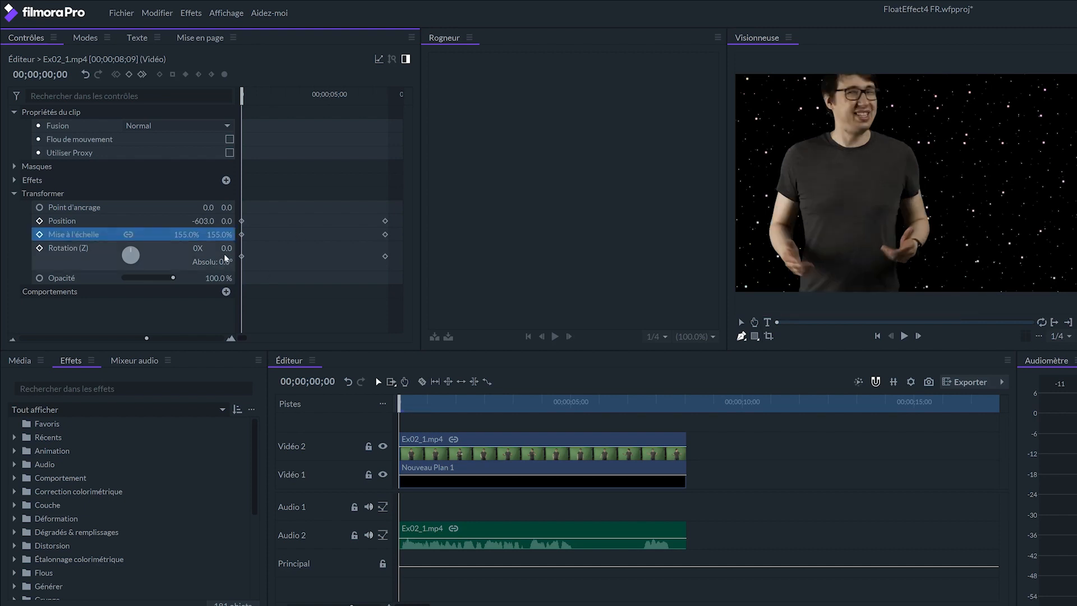
pyautogui.write('34')
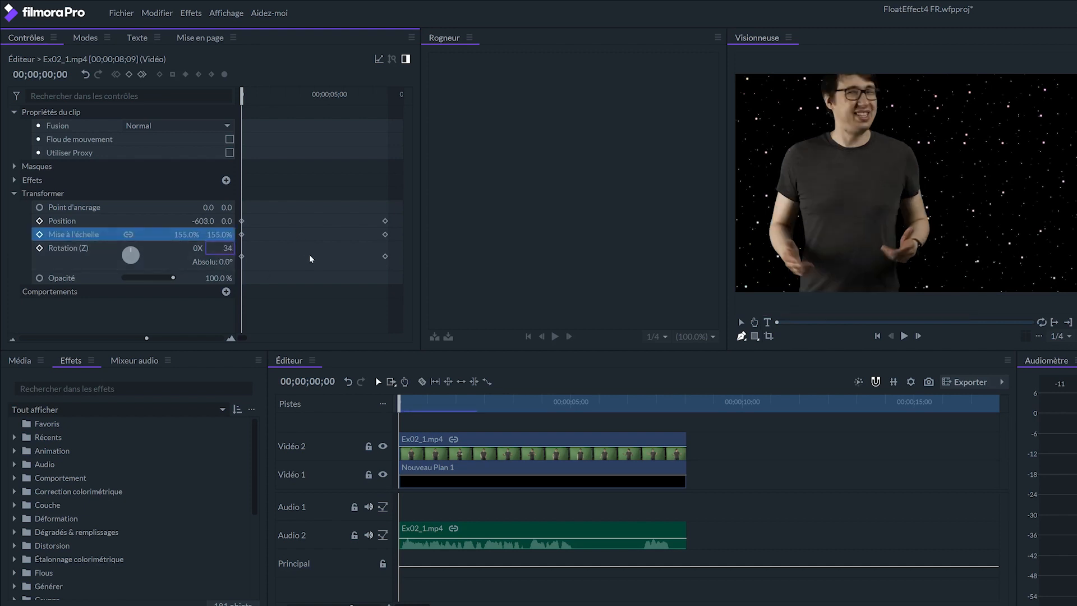
pyautogui.press('Return')
# At the 00;00;08;05 keyframes, set the presenter's vertical Position to -283 and Mise à l'échelle to 70 %, and preview the animation.
pyautogui.moveTo(385, 95); pyautogui.dragTo(367, 94)
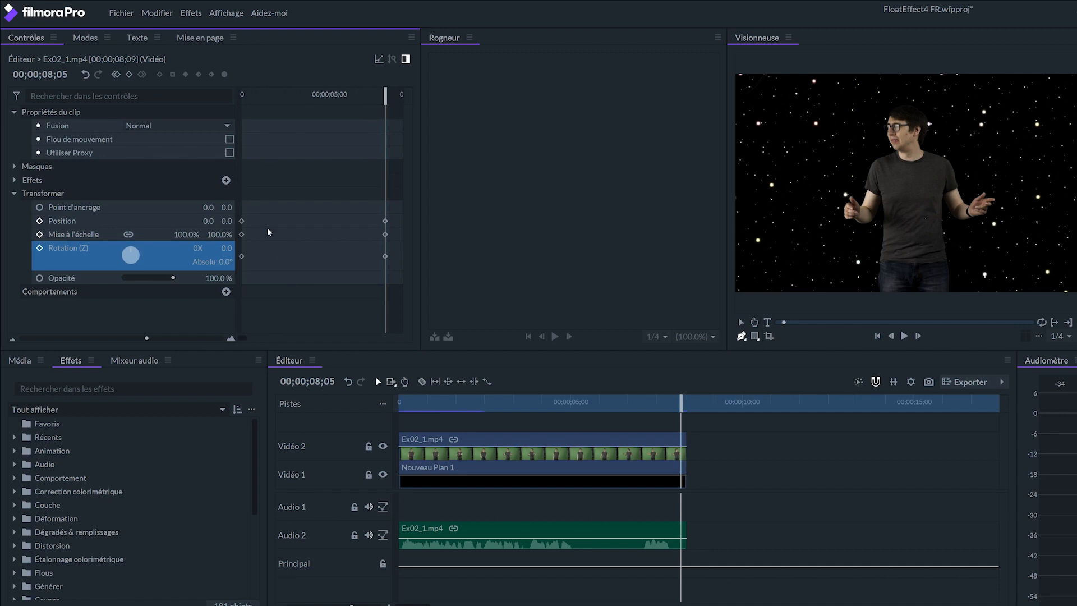
pyautogui.click(227, 221)
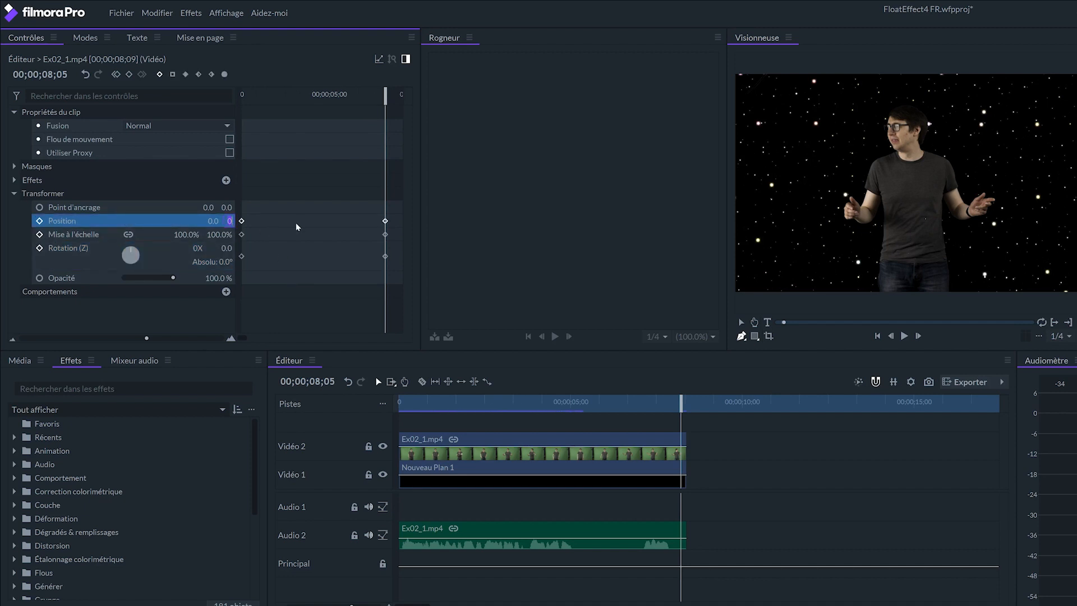
pyautogui.write('-283')
pyautogui.press('Return')
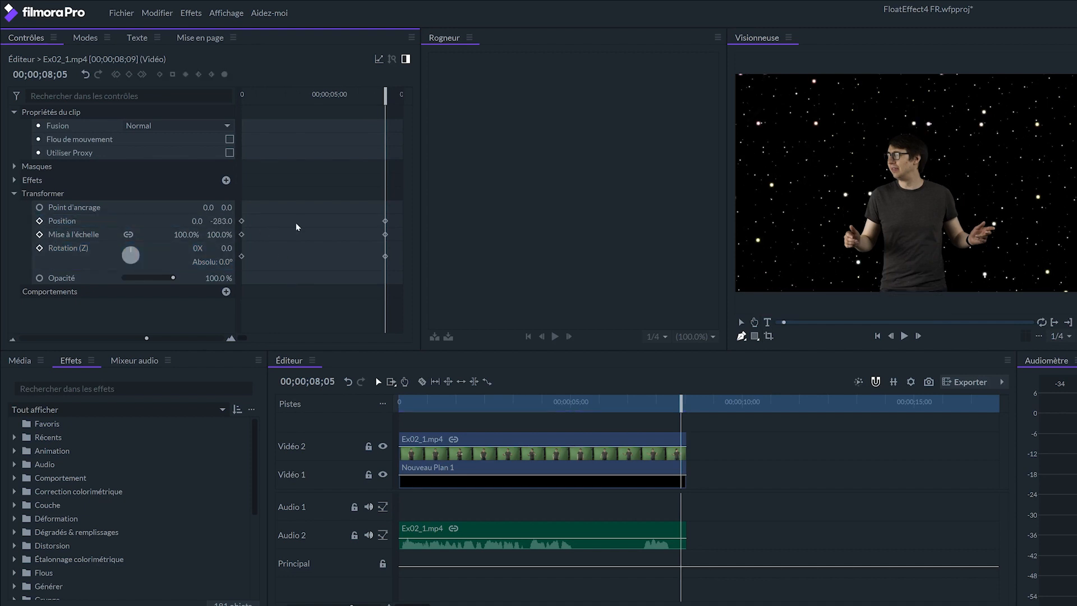
pyautogui.click(220, 235)
pyautogui.write('70')
pyautogui.press('Return')
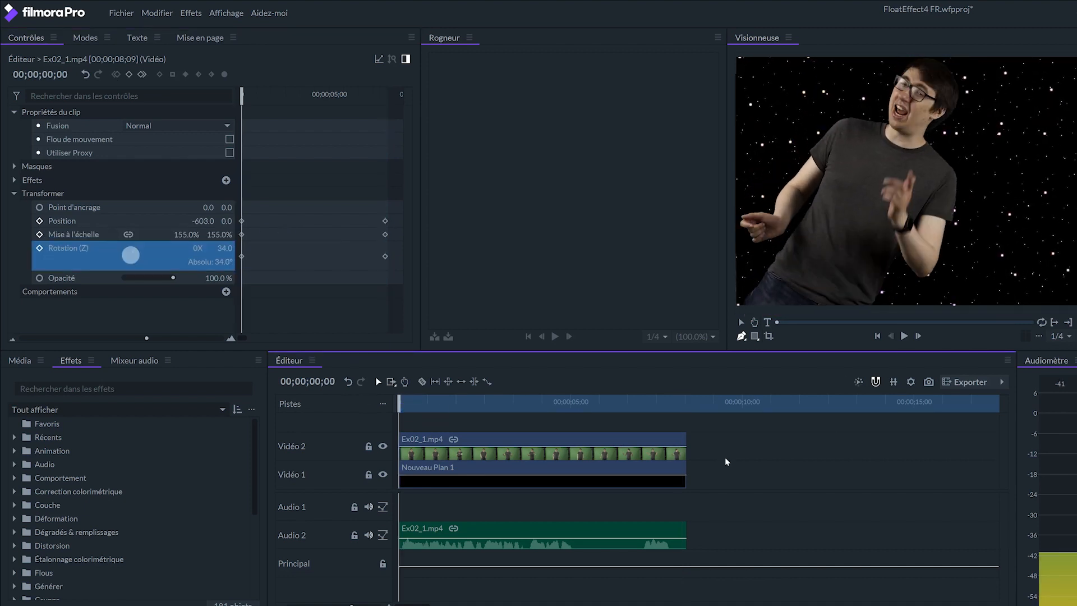
pyautogui.press('space')
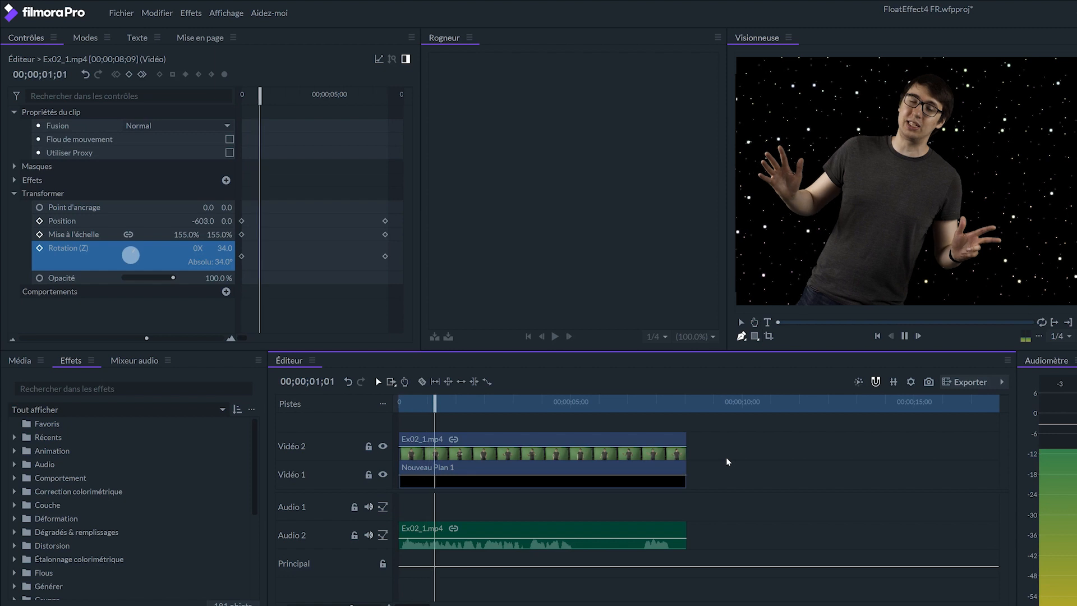